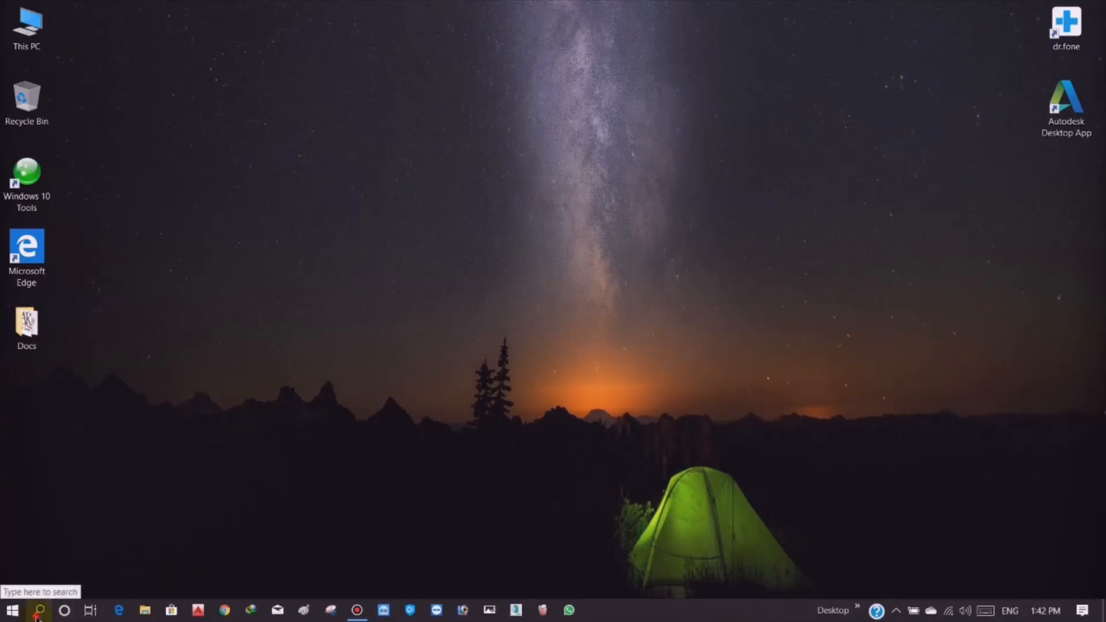
Step: Search Windows for "task" and open Task Scheduler
{"action": "left_click", "coordinate": [35, 619]}
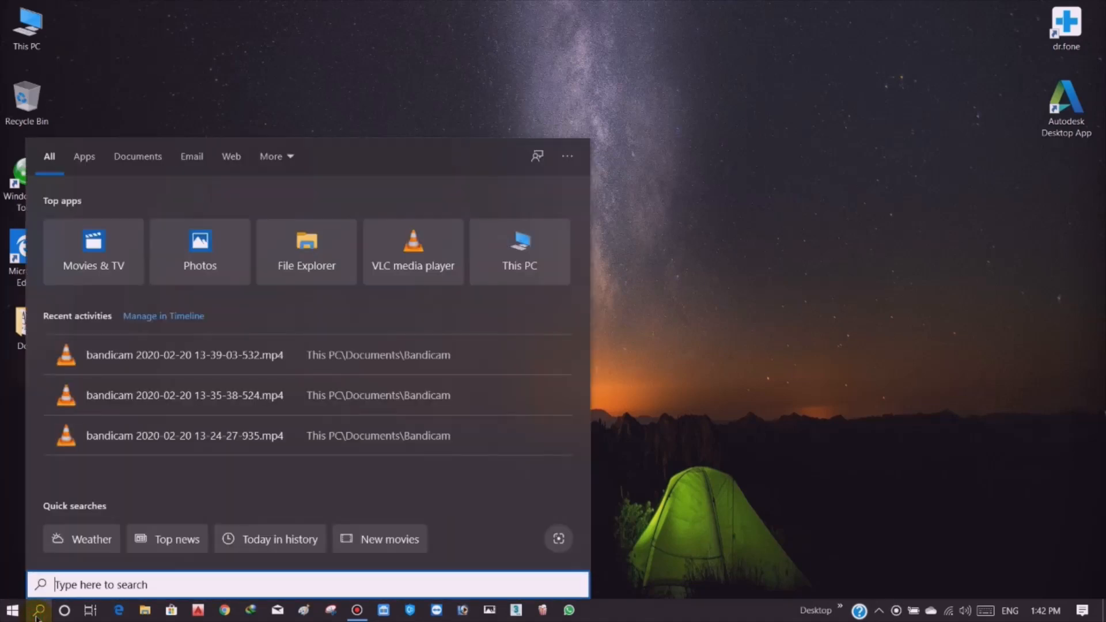
{"action": "type", "text": "tas"}
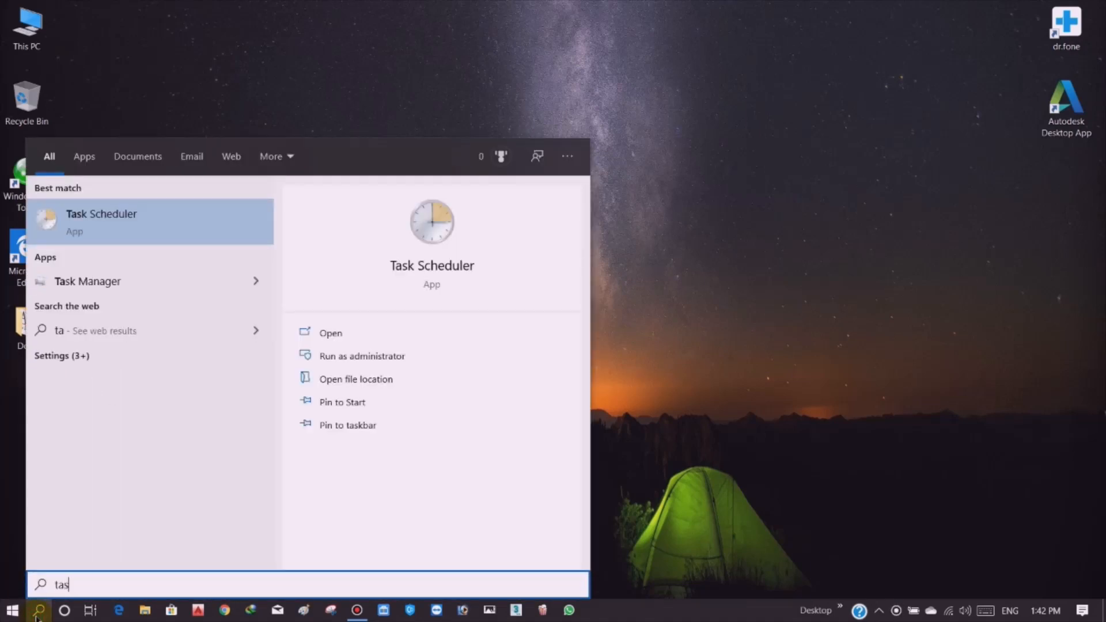
{"action": "type", "text": "k"}
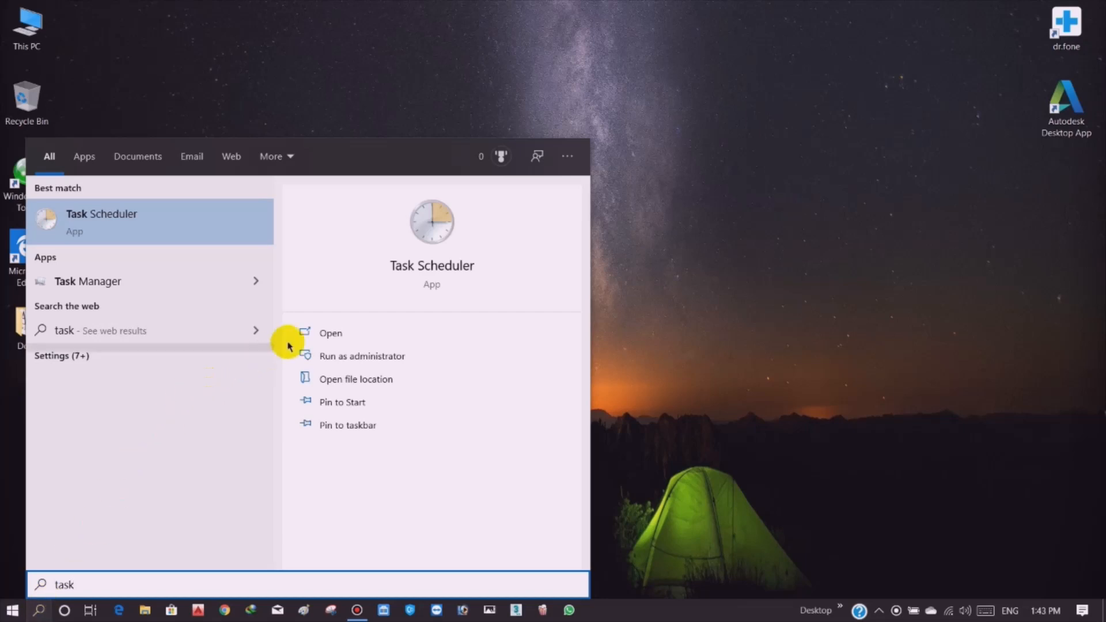
{"action": "left_click", "coordinate": [326, 335]}
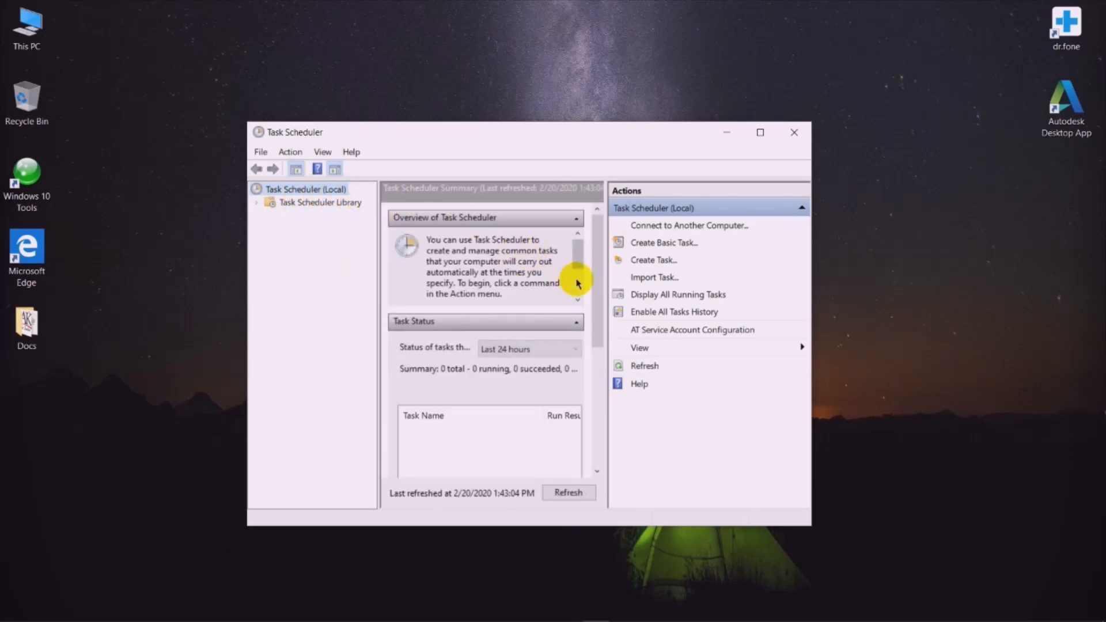
Step: Start creating a task named RunEraseUs and set it to run with highest privileges
{"action": "left_click", "coordinate": [649, 262]}
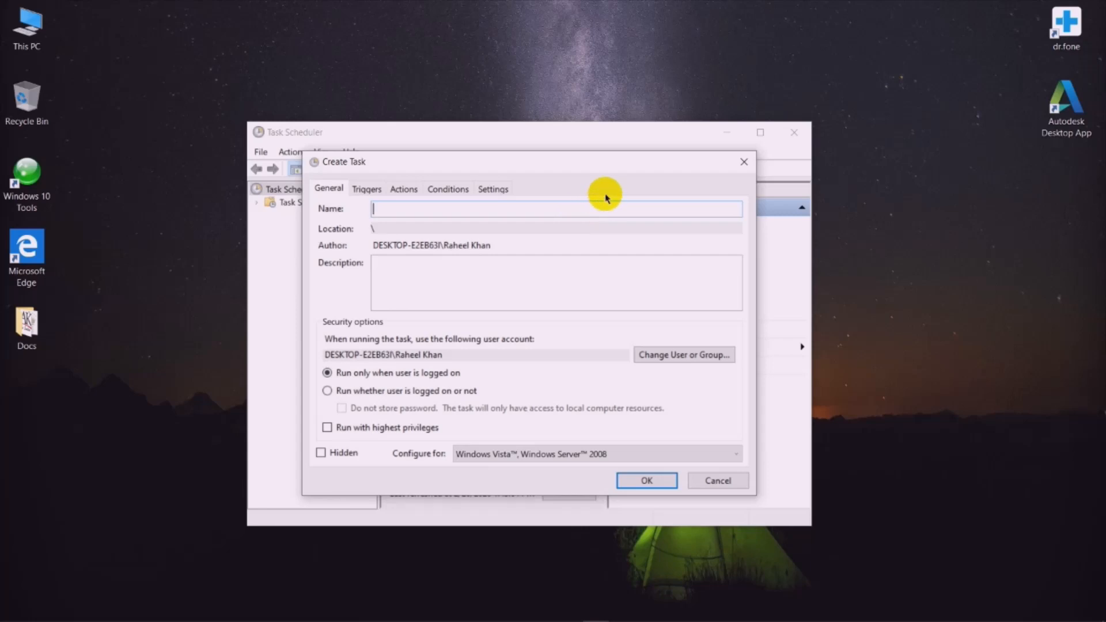
{"action": "type", "text": "RunEraseUs"}
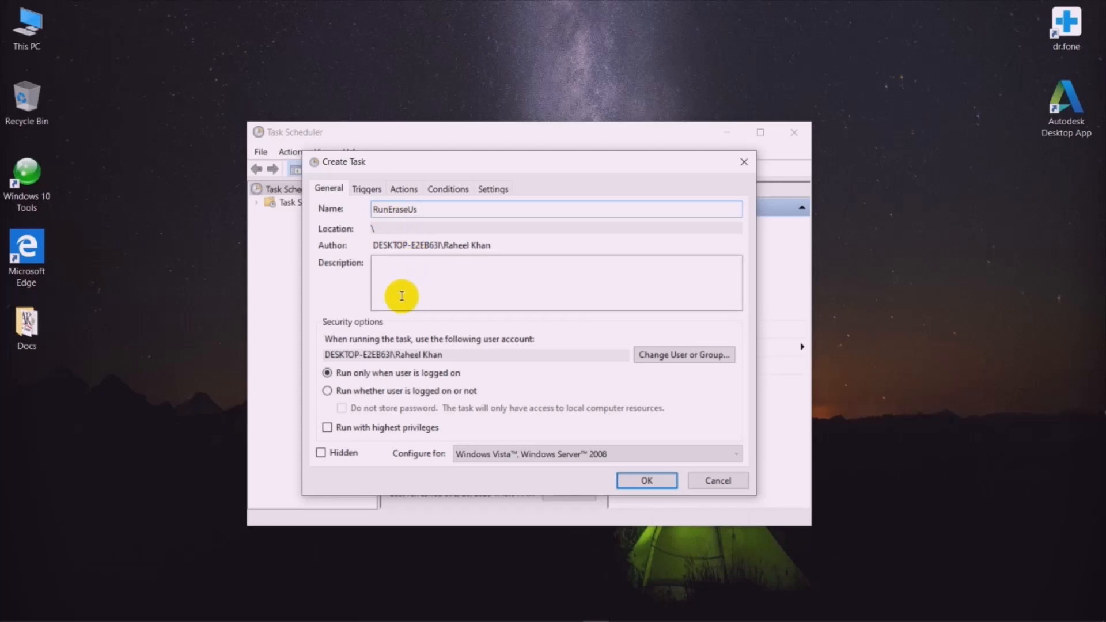
{"action": "left_click", "coordinate": [328, 428]}
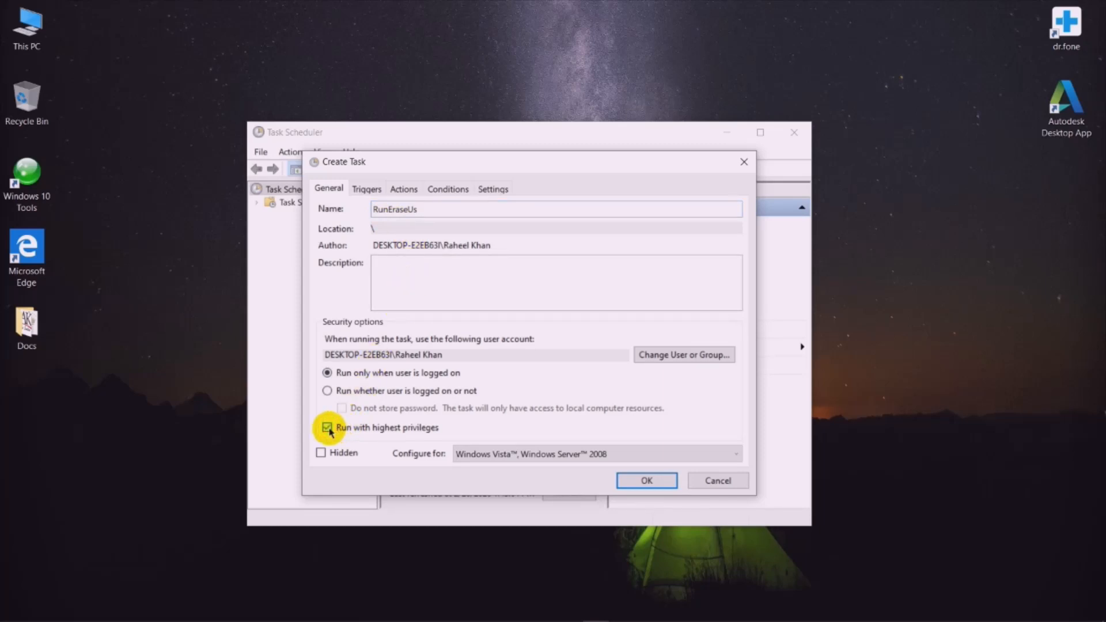
{"action": "left_click", "coordinate": [638, 481]}
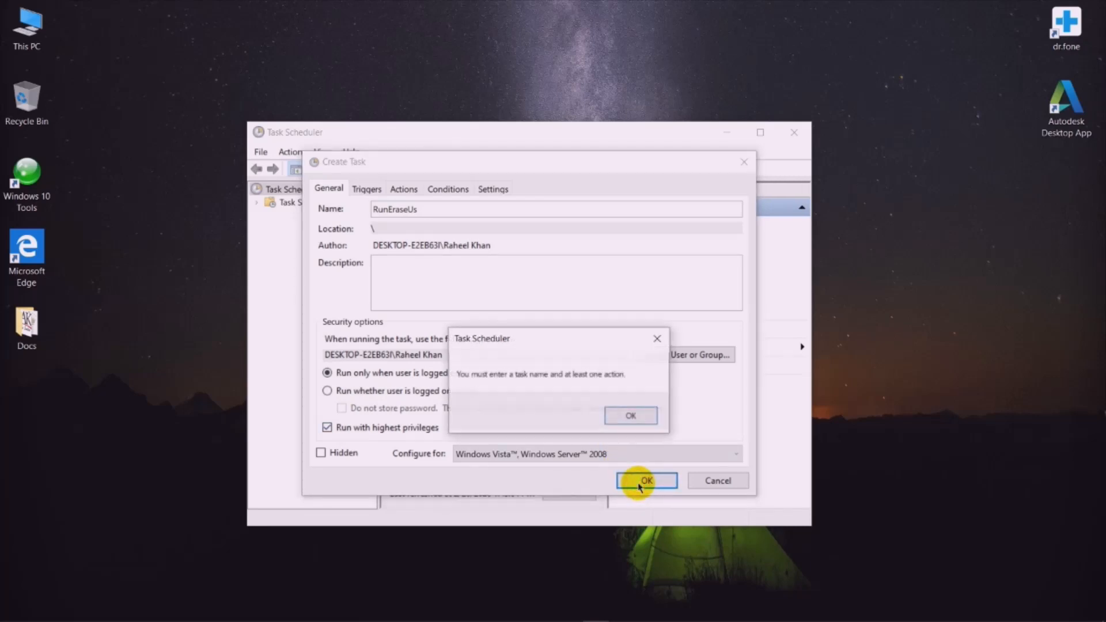
{"action": "left_click", "coordinate": [625, 418]}
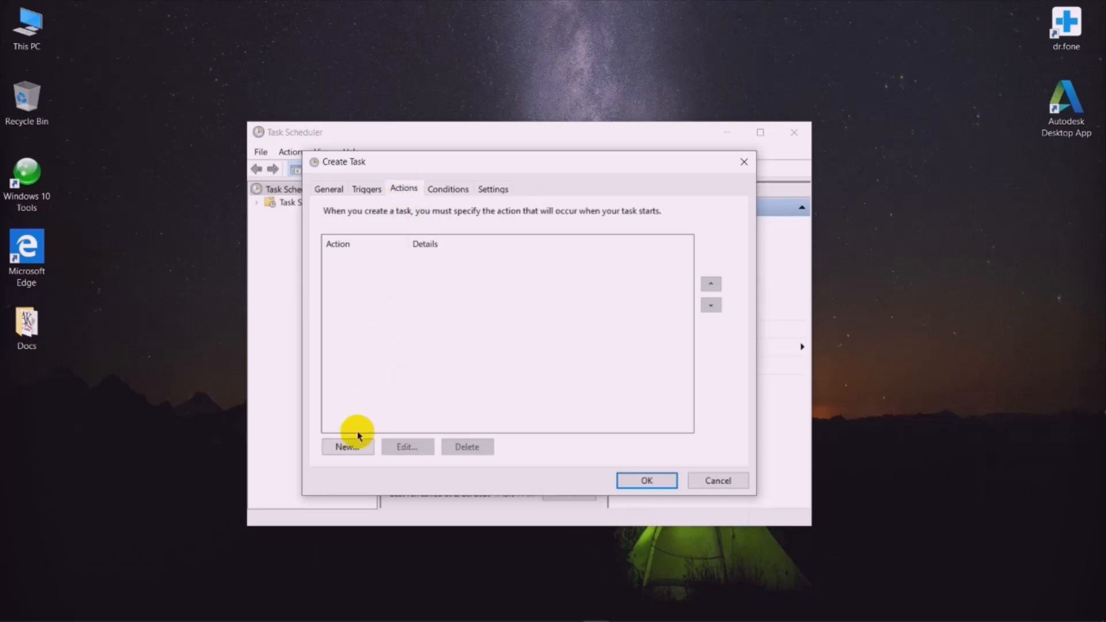
Step: Add a Start a program action that launches DRW.exe from C:\Program Files\EaseUS\EaseUS Data Recovery Wizard
{"action": "left_click", "coordinate": [352, 450]}
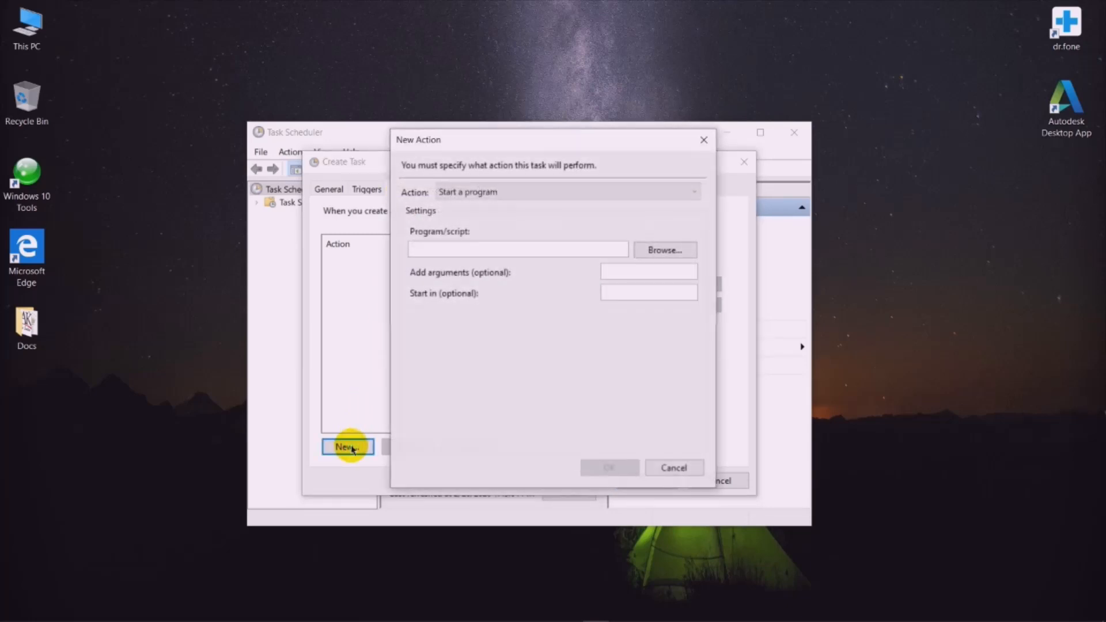
{"action": "left_click", "coordinate": [667, 252]}
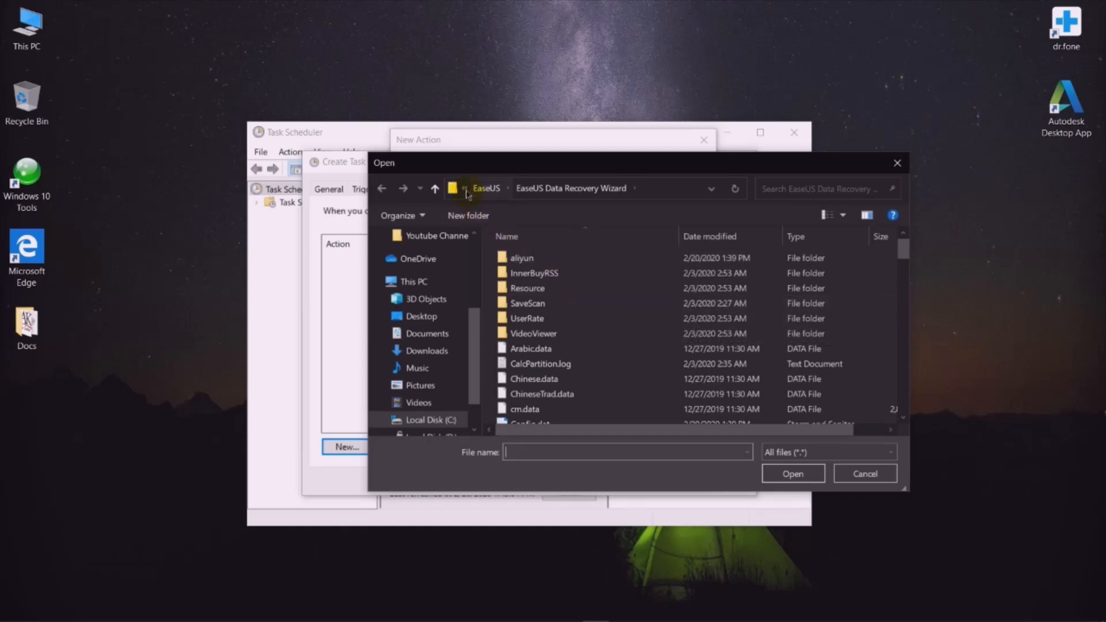
{"action": "left_click", "coordinate": [464, 189]}
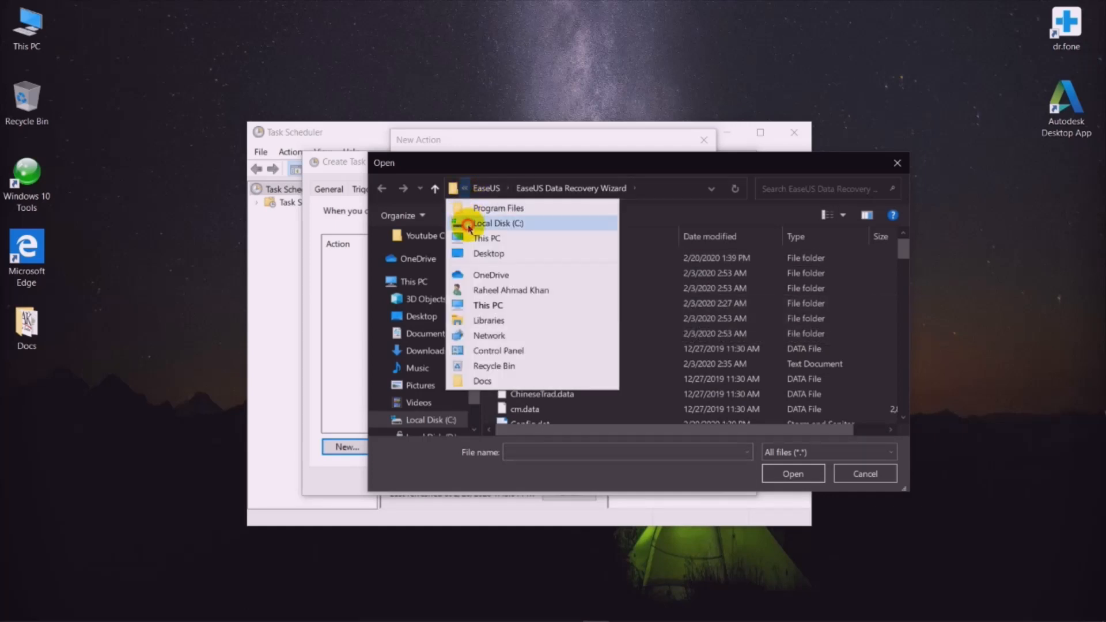
{"action": "left_click", "coordinate": [469, 224]}
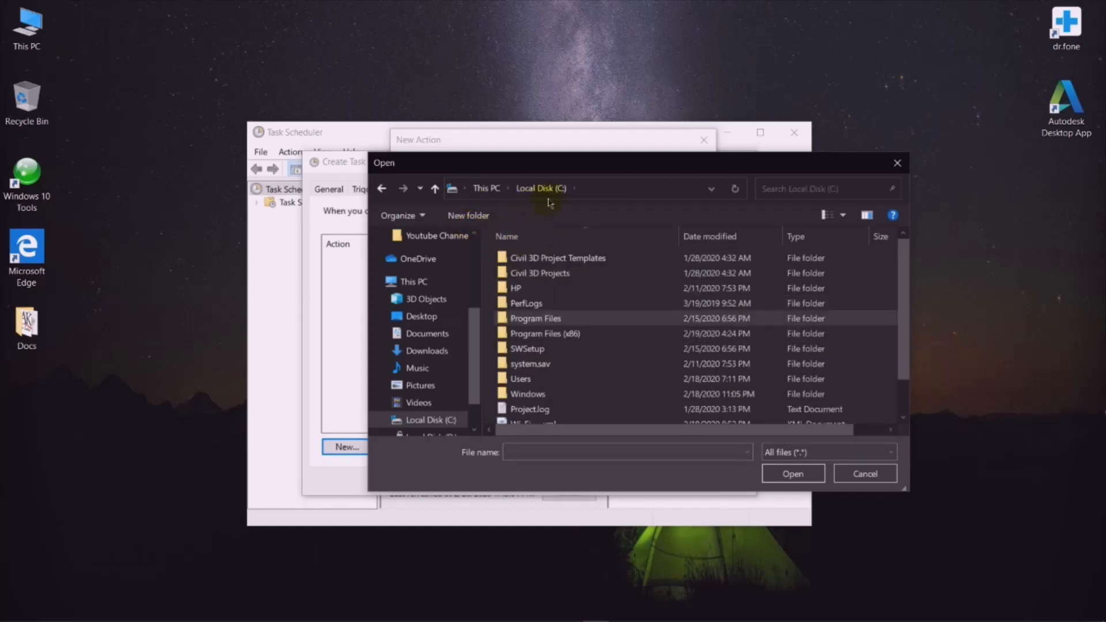
{"action": "double_click", "coordinate": [535, 320]}
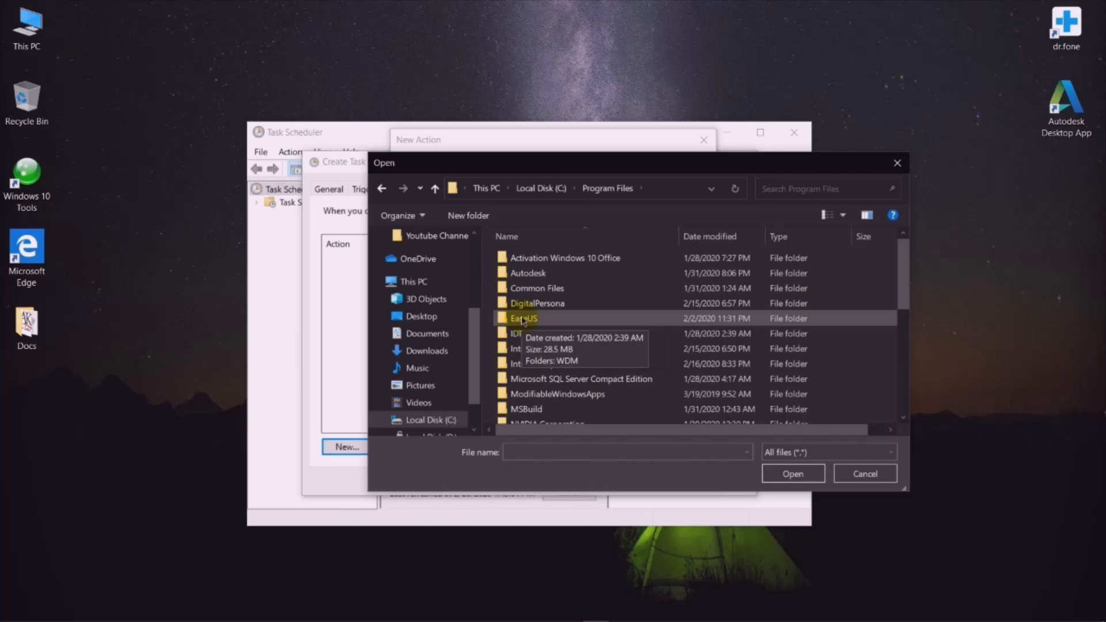
{"action": "double_click", "coordinate": [523, 319]}
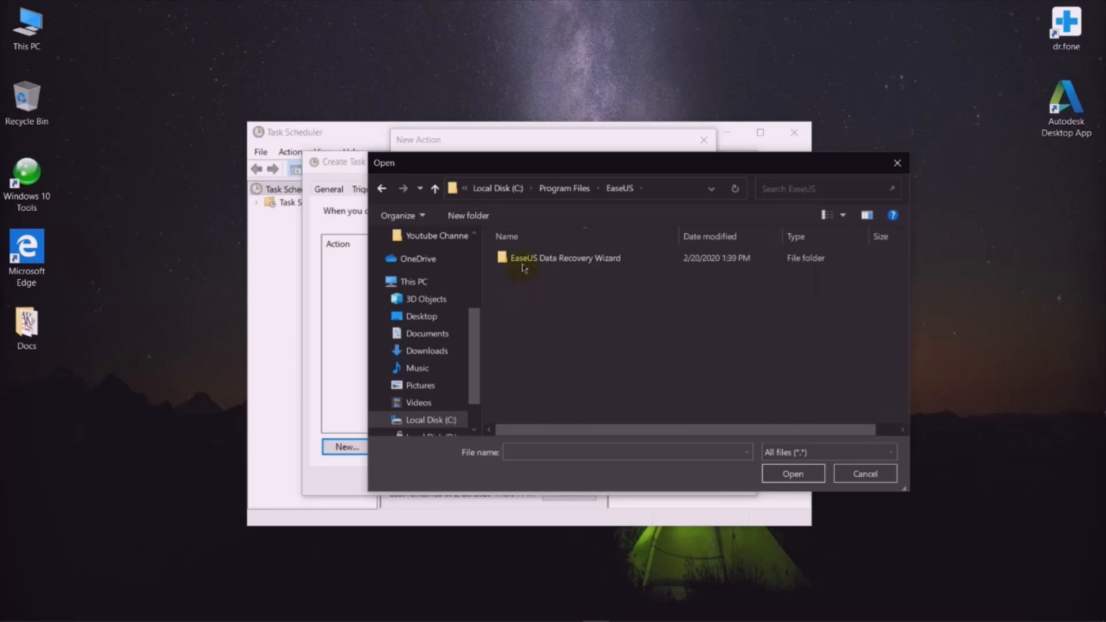
{"action": "double_click", "coordinate": [522, 264]}
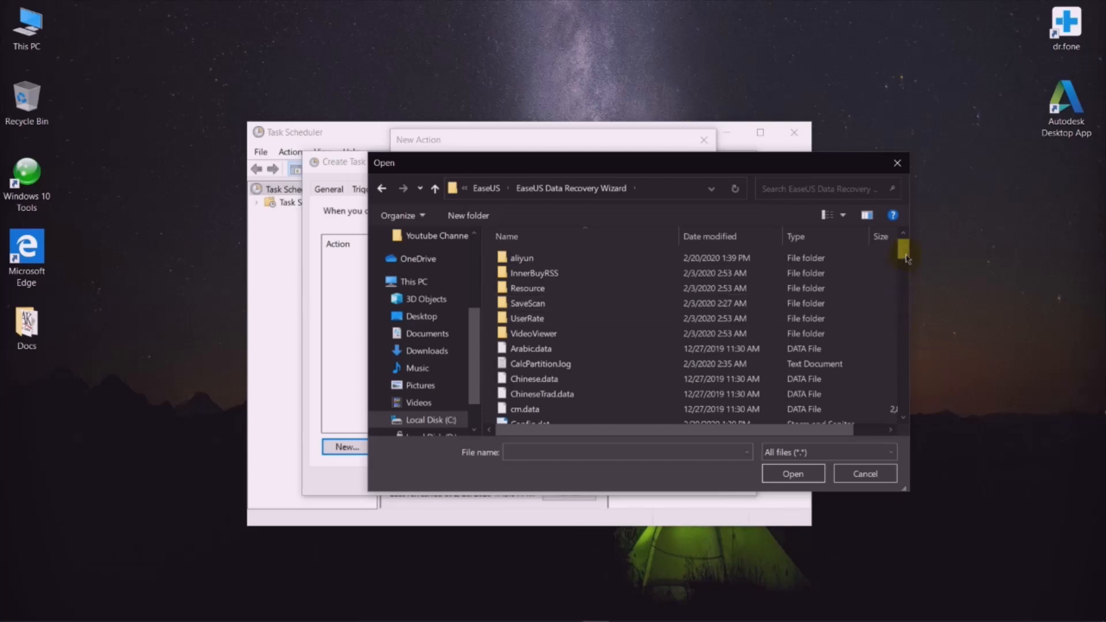
{"action": "left_click_drag", "start_coordinate": [906, 257], "coordinate": [905, 282]}
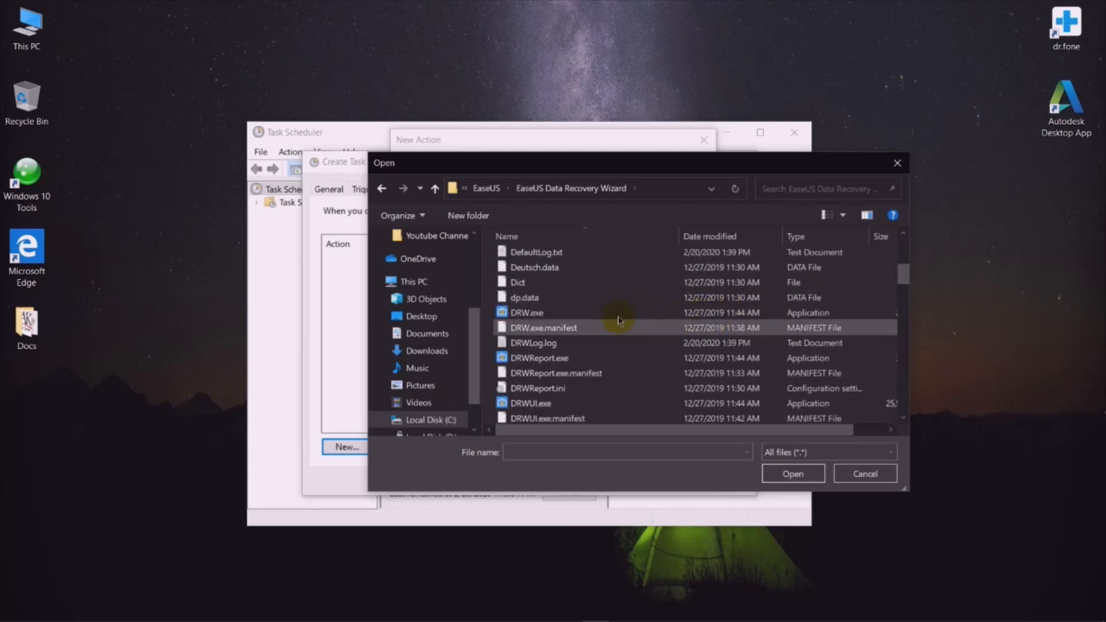
{"action": "left_click", "coordinate": [535, 314]}
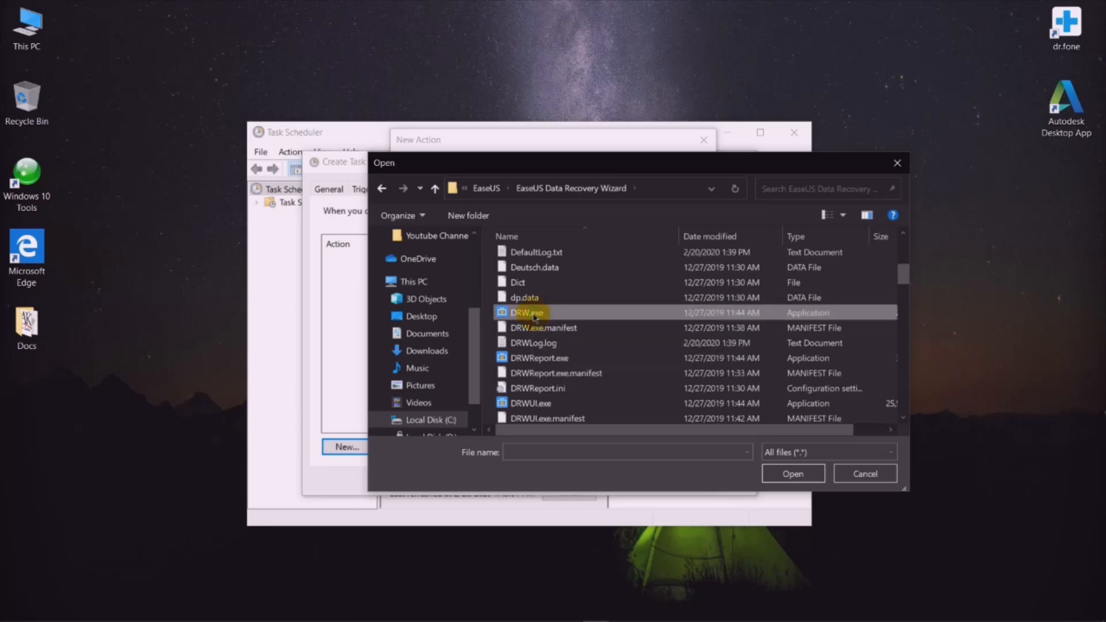
{"action": "left_click", "coordinate": [789, 474]}
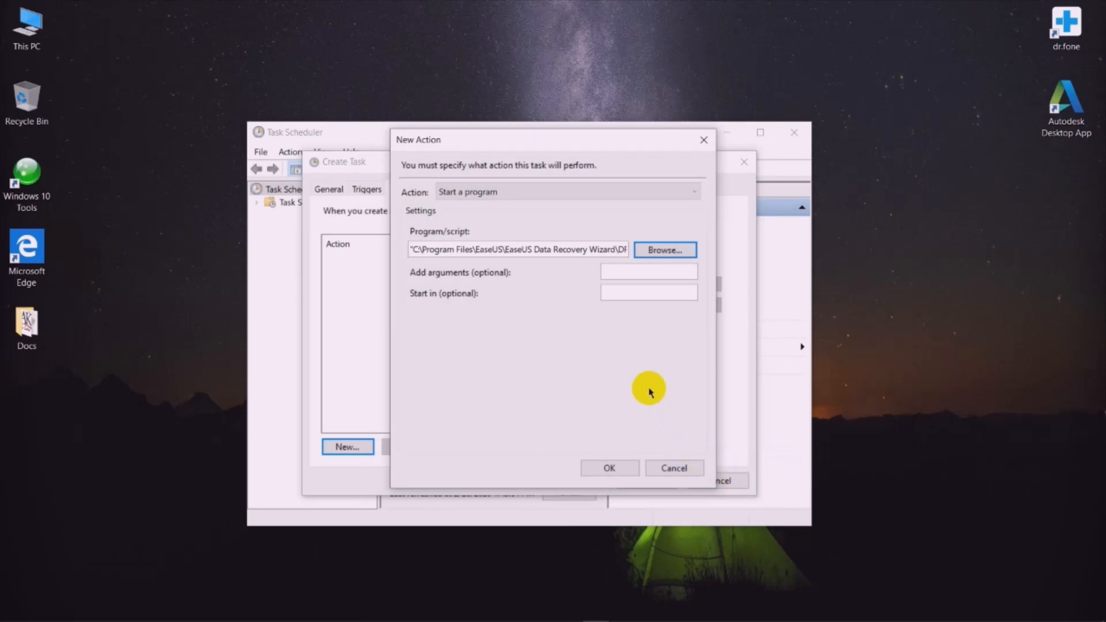
{"action": "left_click", "coordinate": [615, 468]}
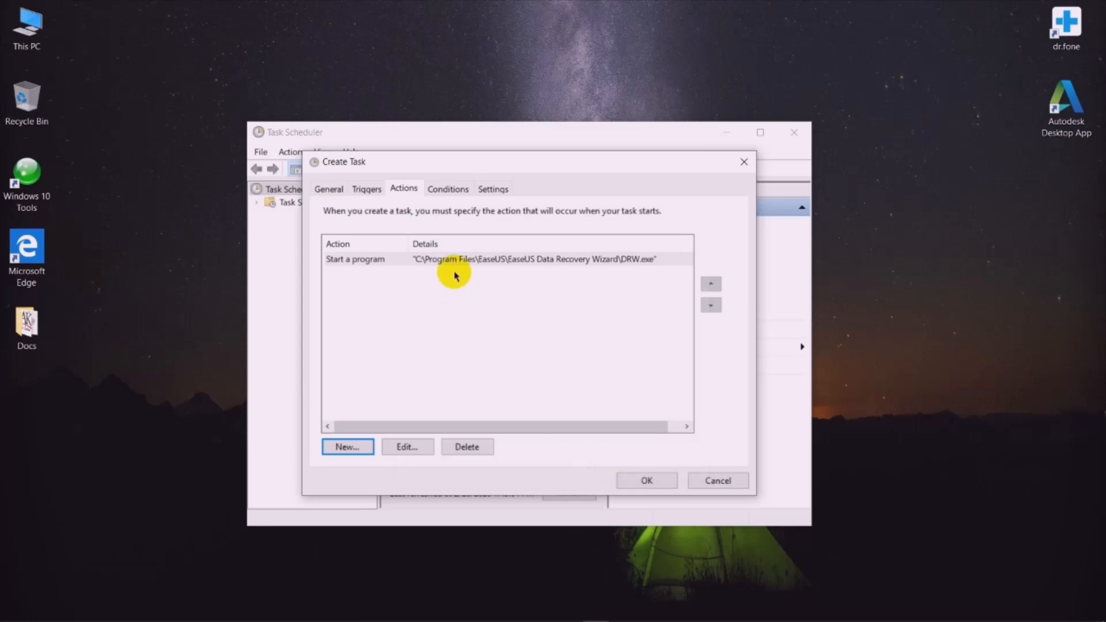
Step: Remove the condition that starts the task only on AC power, review the task's settings and save it
{"action": "left_click", "coordinate": [450, 191]}
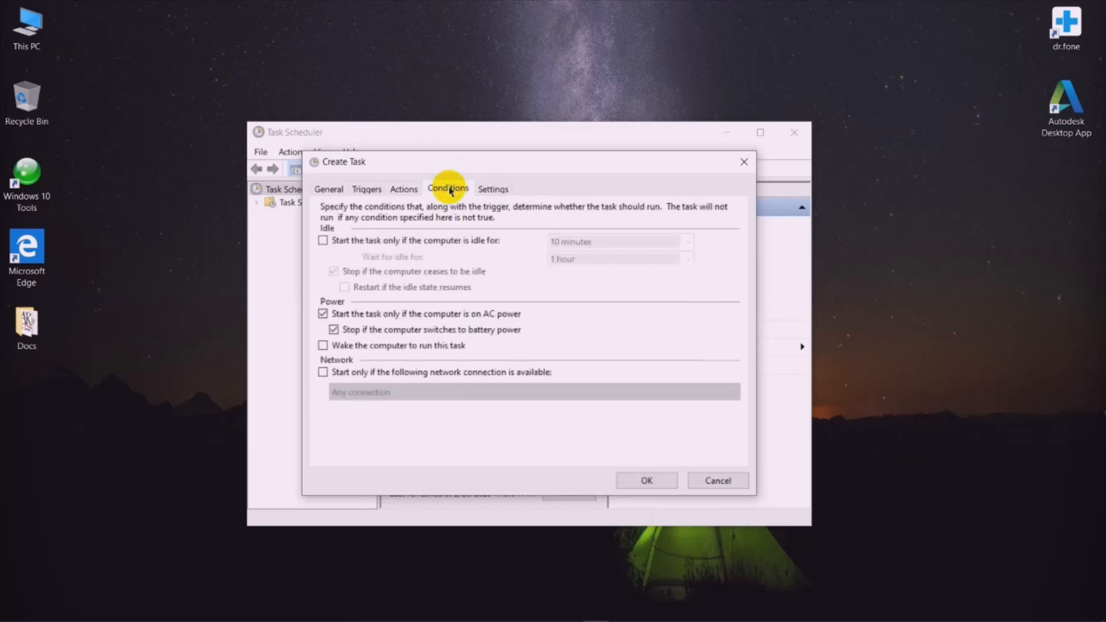
{"action": "left_click", "coordinate": [323, 314]}
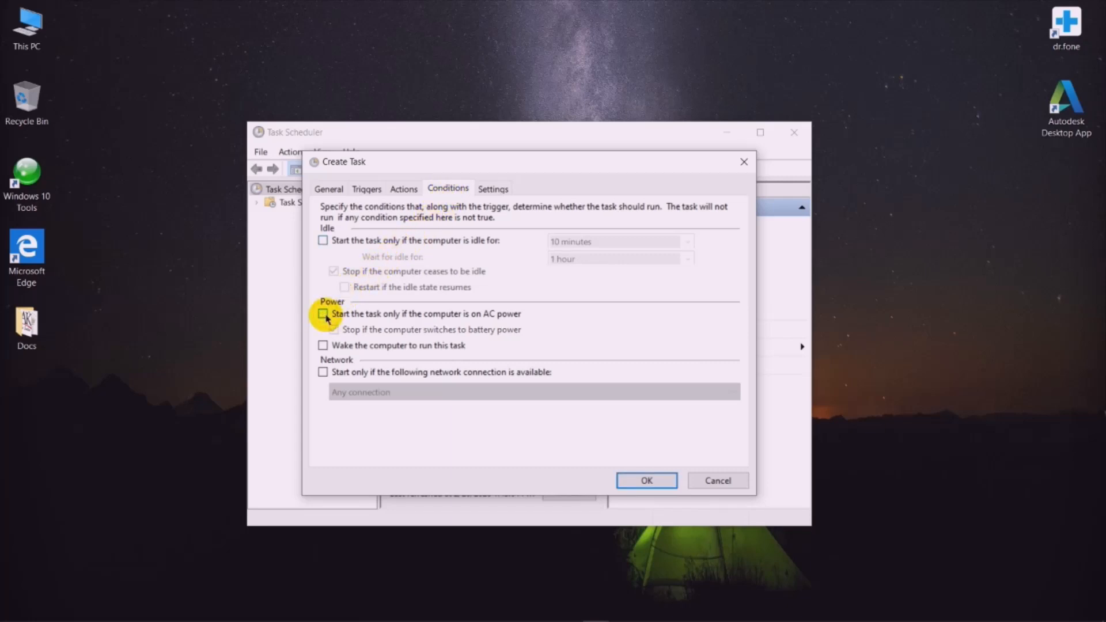
{"action": "left_click", "coordinate": [336, 192]}
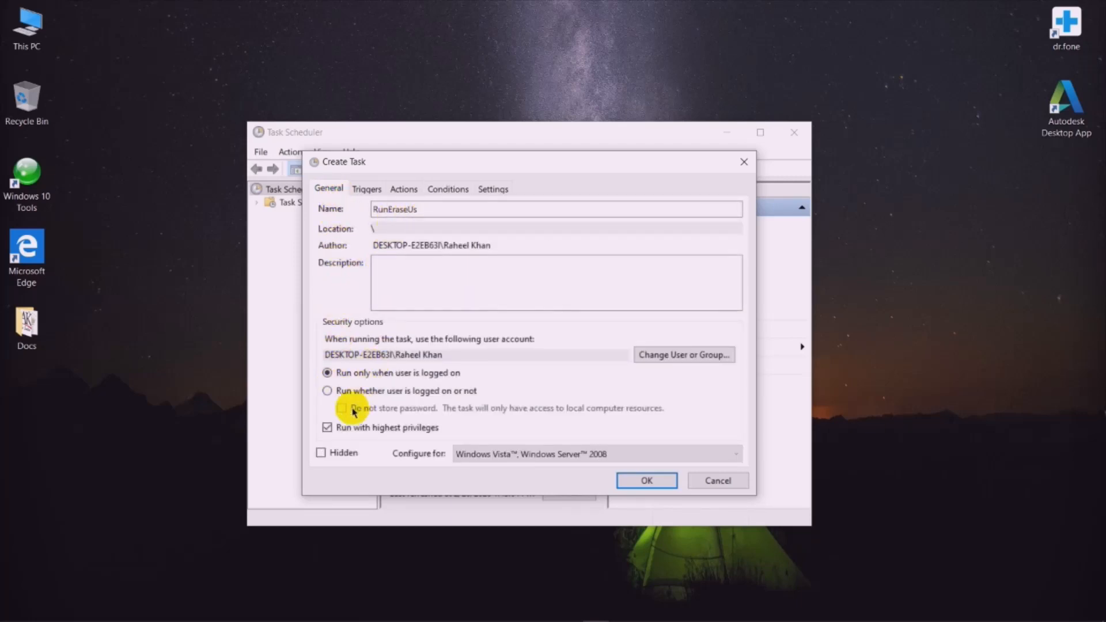
{"action": "left_click", "coordinate": [403, 189]}
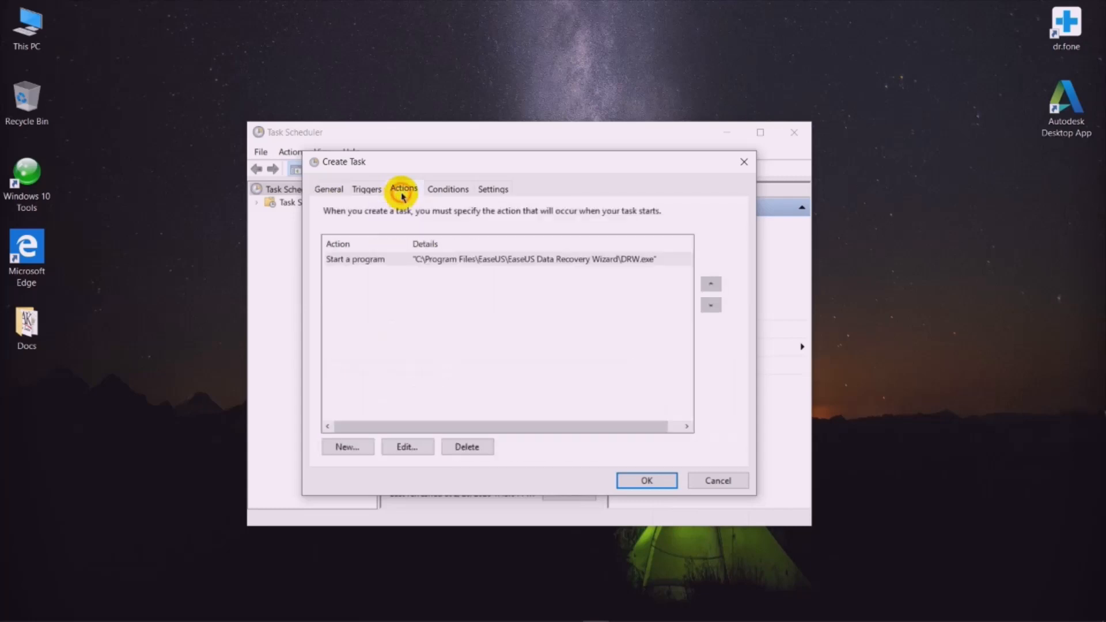
{"action": "left_click", "coordinate": [448, 190]}
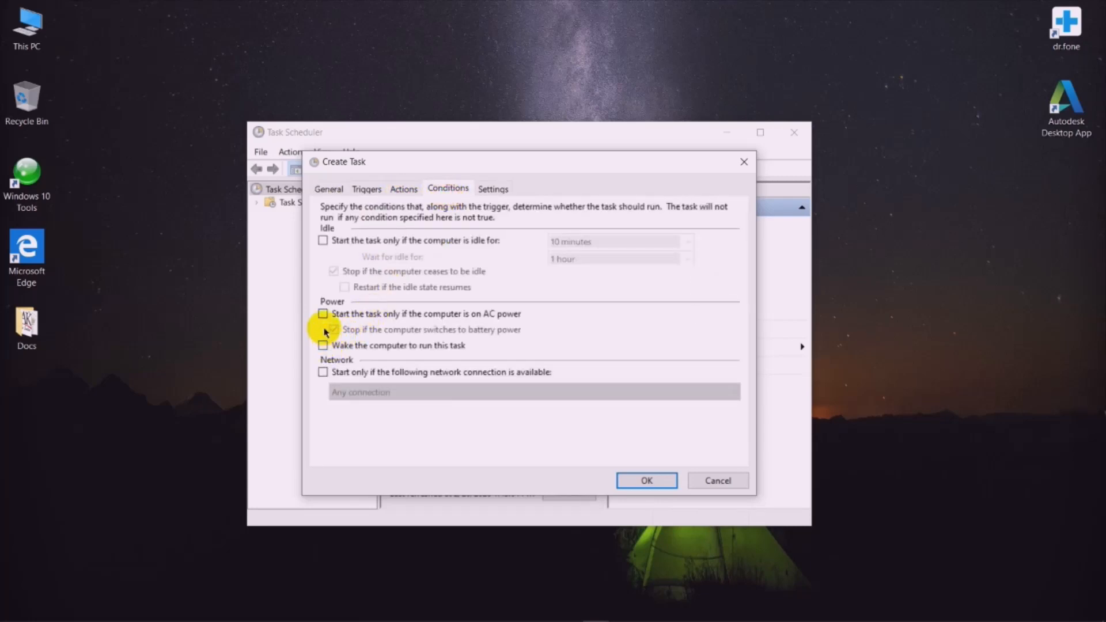
{"action": "left_click", "coordinate": [637, 479]}
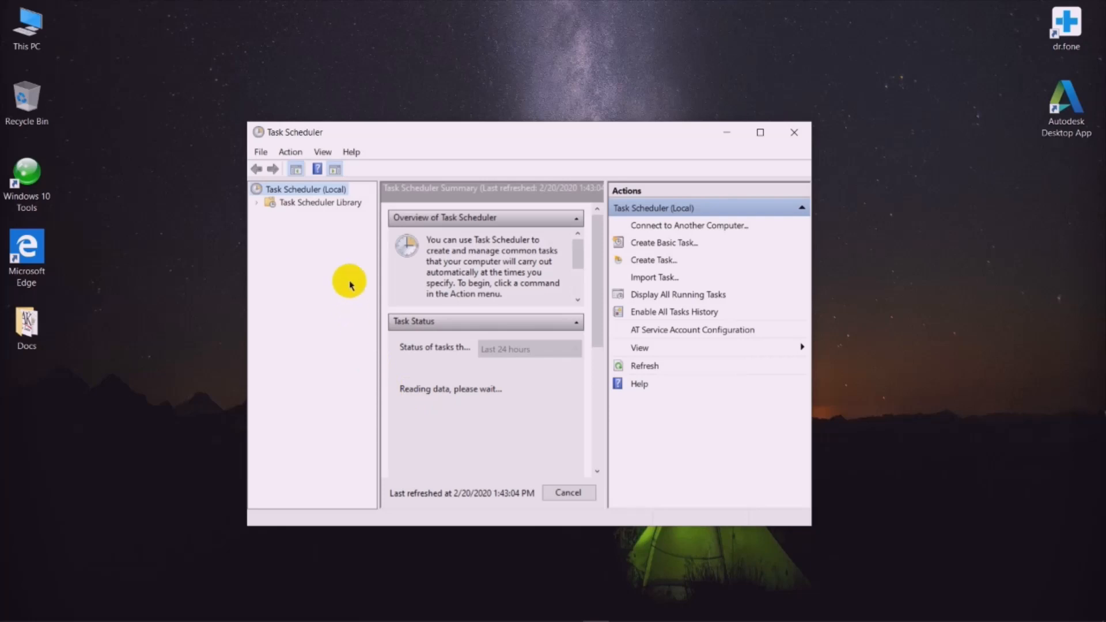
Step: Find the RunEraseUs task in the Task Scheduler Library and run it
{"action": "left_click", "coordinate": [334, 204]}
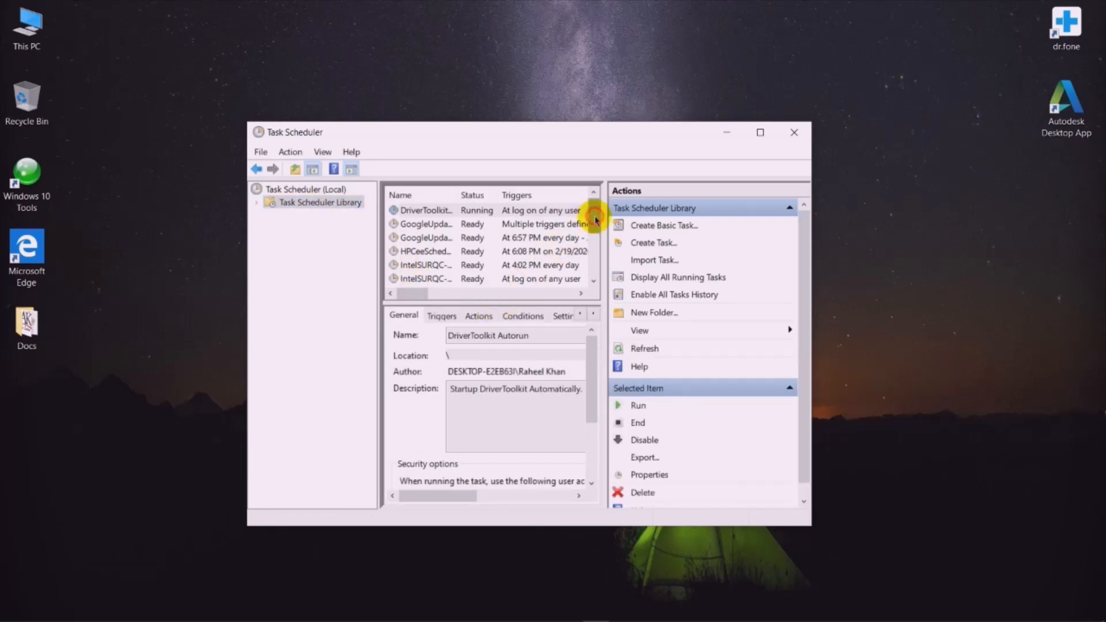
{"action": "left_click_drag", "start_coordinate": [595, 212], "coordinate": [596, 272]}
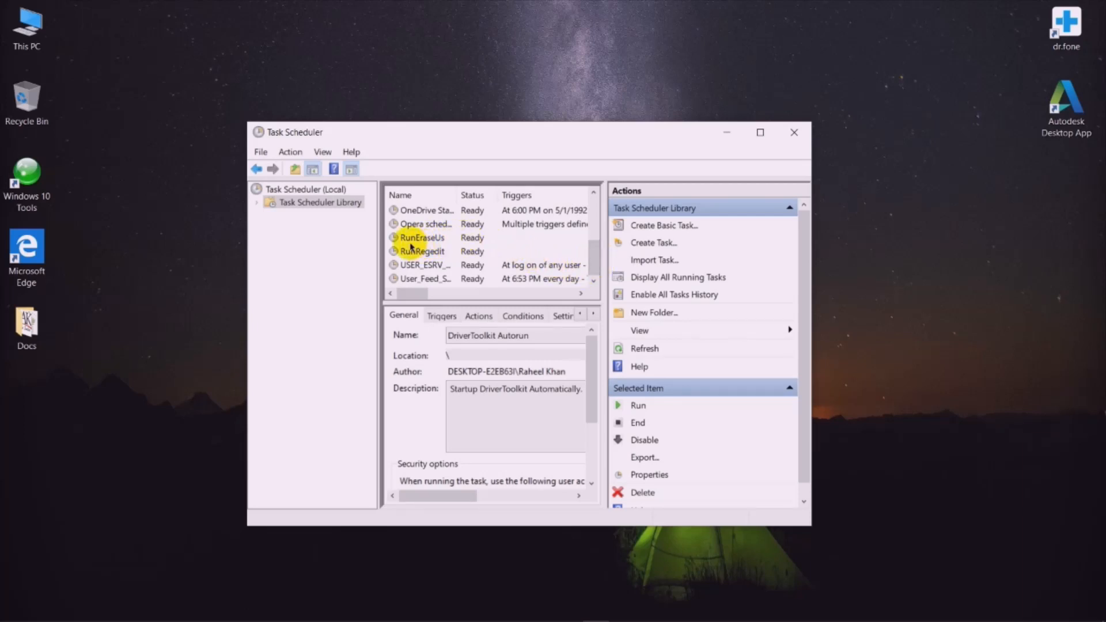
{"action": "left_click", "coordinate": [448, 240]}
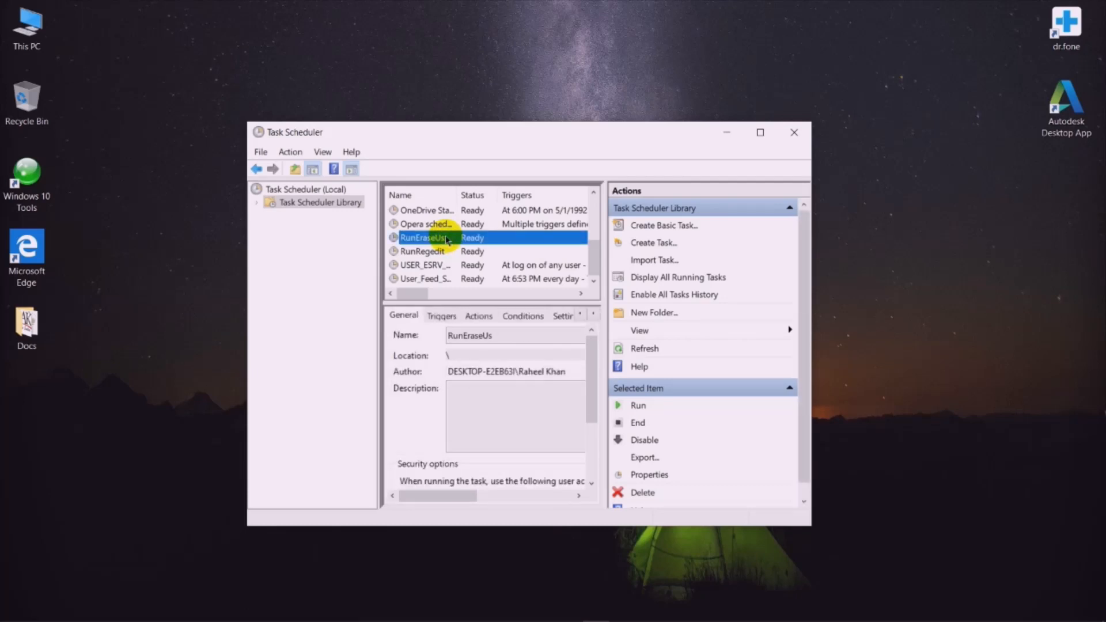
{"action": "right_click", "coordinate": [448, 242]}
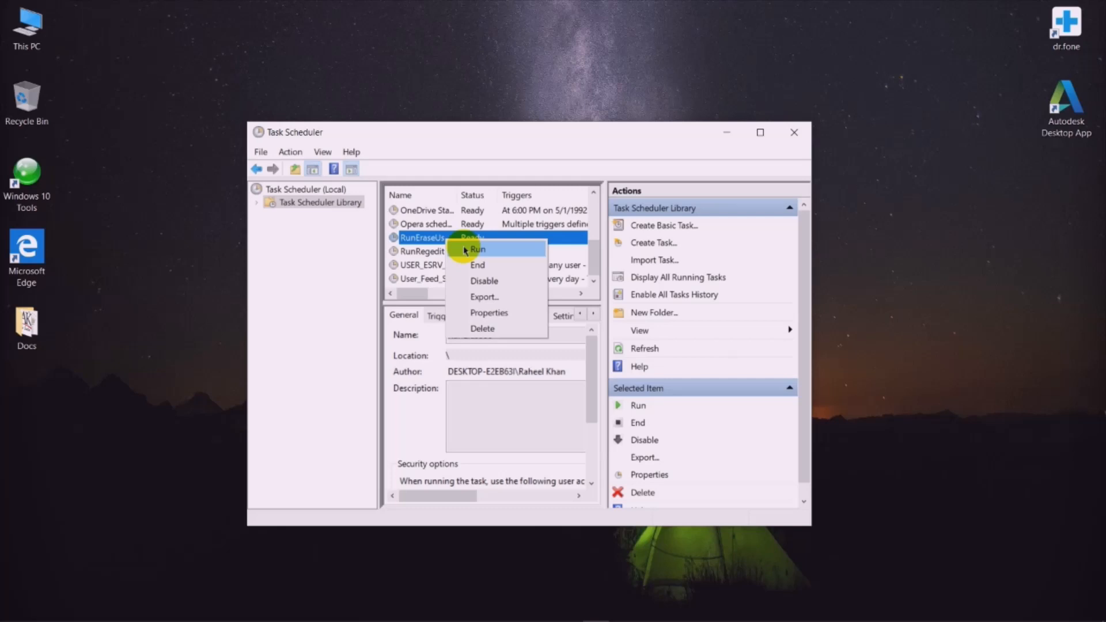
{"action": "left_click", "coordinate": [465, 250]}
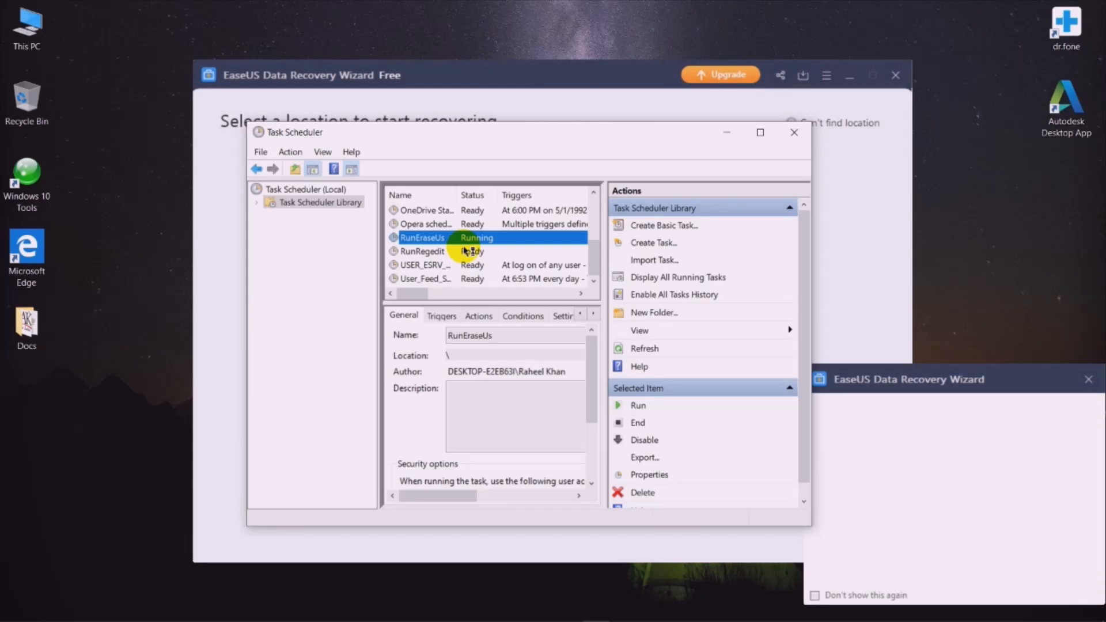
Step: Close Task Scheduler and exit EaseUS Data Recovery Wizard, accepting the exit confirmation
{"action": "left_click", "coordinate": [794, 134]}
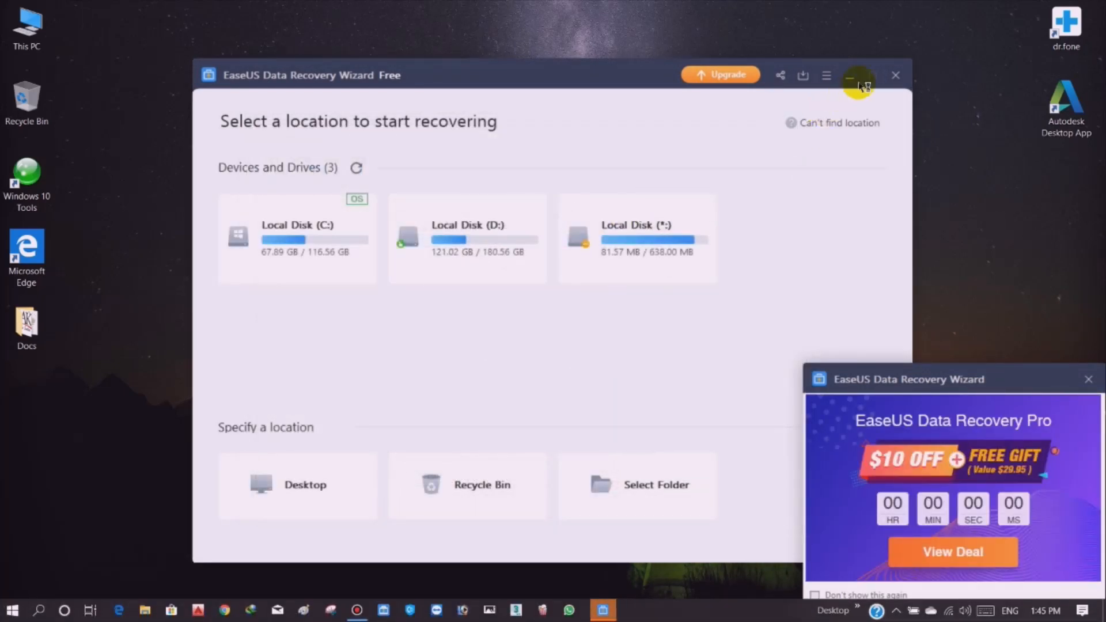
{"action": "left_click", "coordinate": [897, 75]}
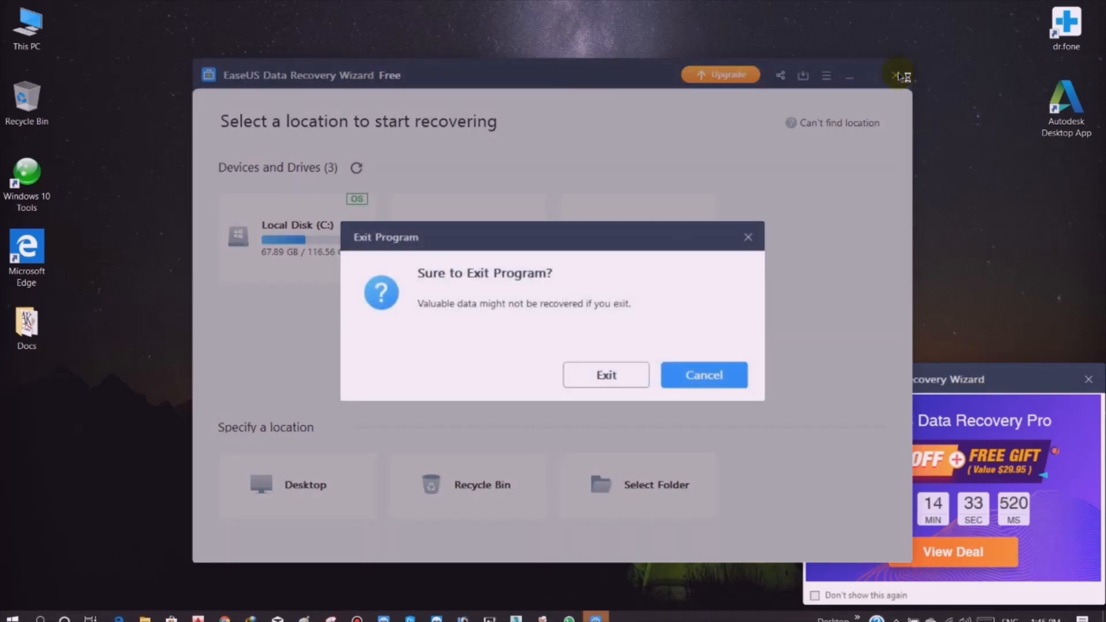
{"action": "left_click", "coordinate": [611, 375]}
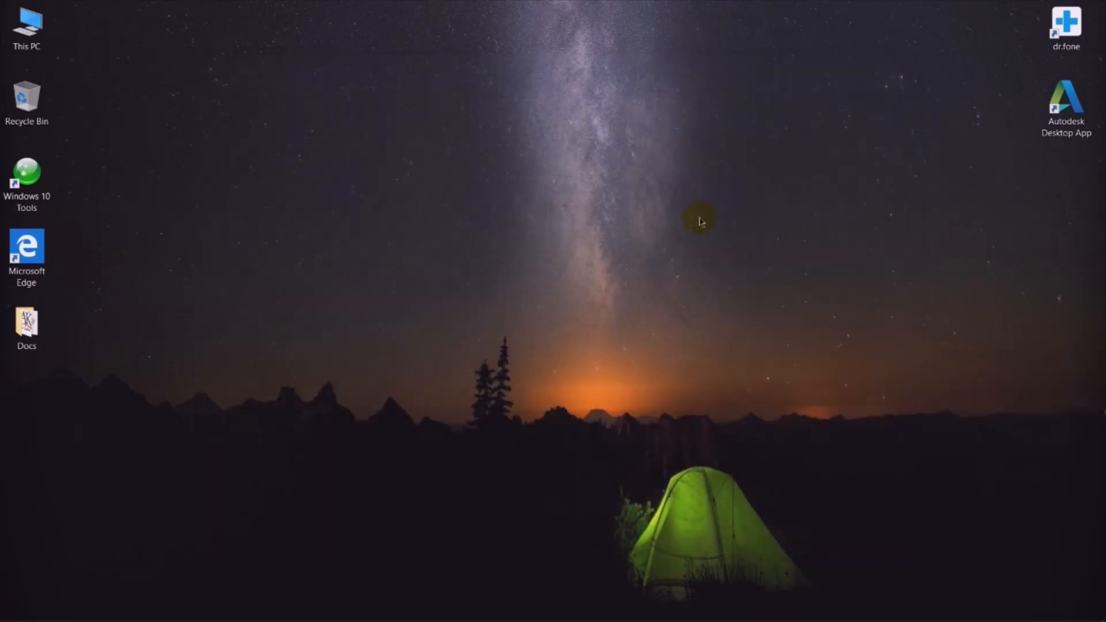
Step: Create a new desktop shortcut with the item location schtasks /run /tn "RunEraseUs"
{"action": "right_click", "coordinate": [700, 220]}
{"action": "left_click", "coordinate": [718, 259]}
{"action": "right_click", "coordinate": [1045, 195]}
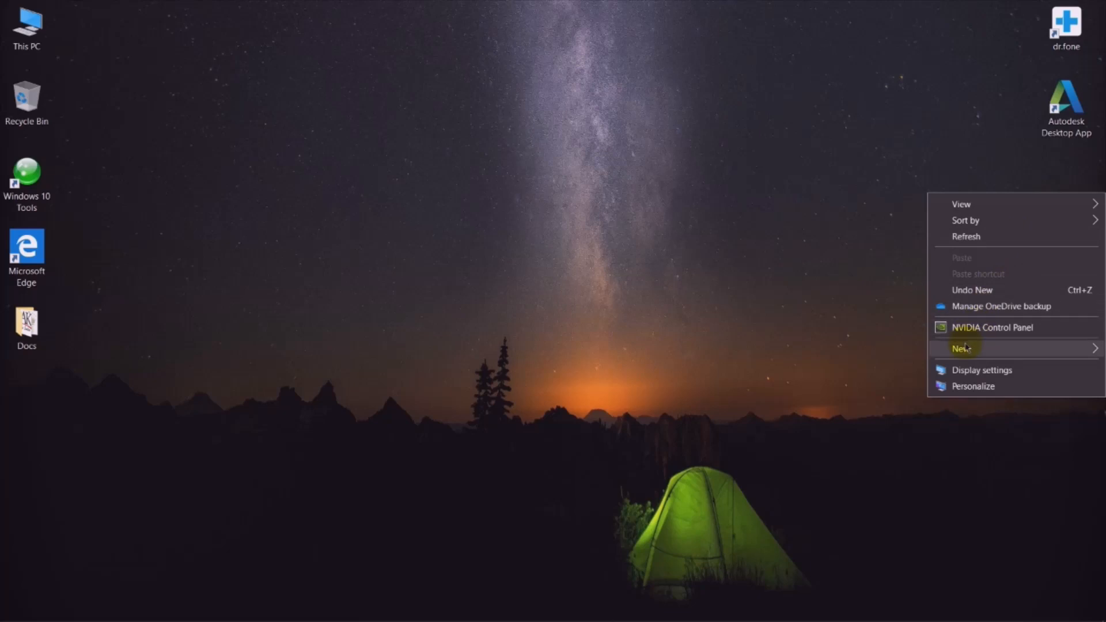
{"action": "mouse_move", "coordinate": [959, 349]}
{"action": "left_click", "coordinate": [889, 368]}
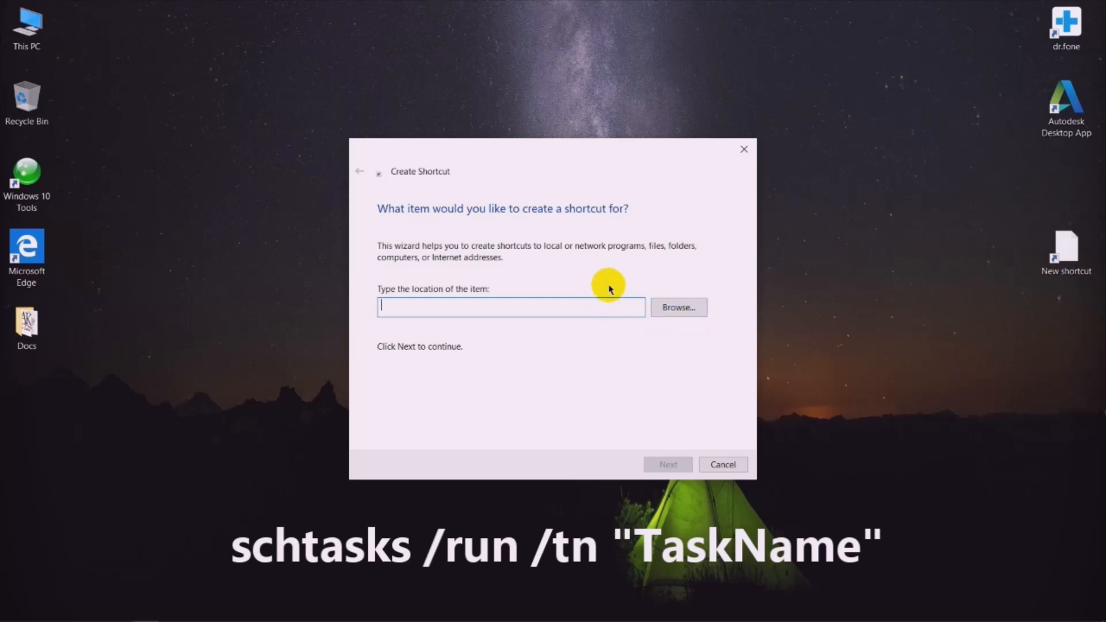
{"action": "type", "text": "schtasks /run /tn"}
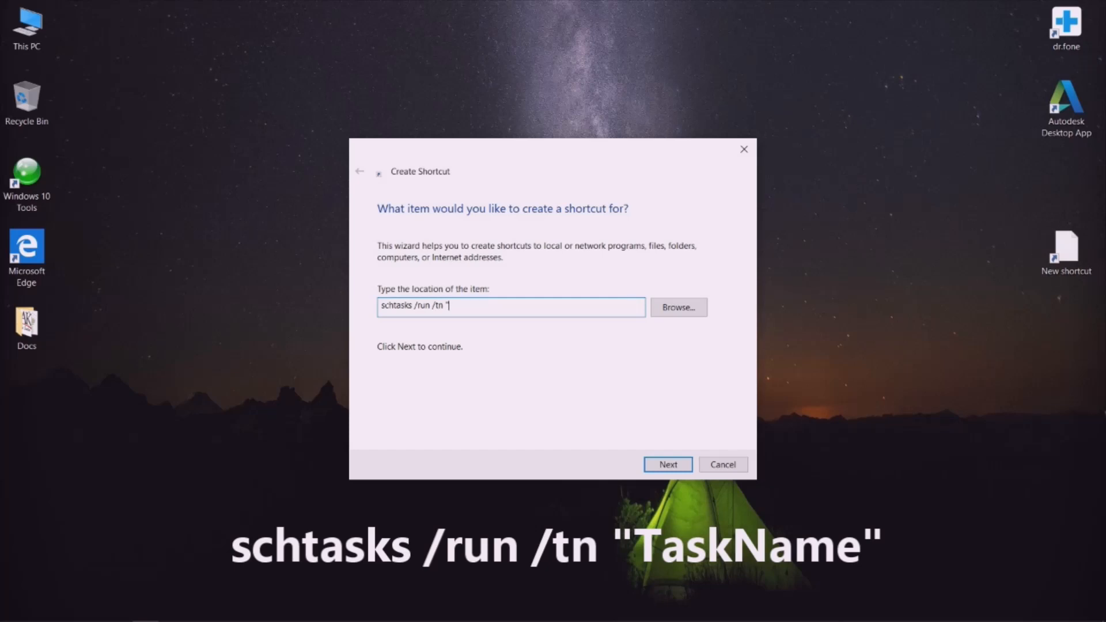
{"action": "type", "text": "P"}
{"action": "type", "text": "unE"}
{"action": "type", "text": "ra"}
{"action": "type", "text": "seUs"}
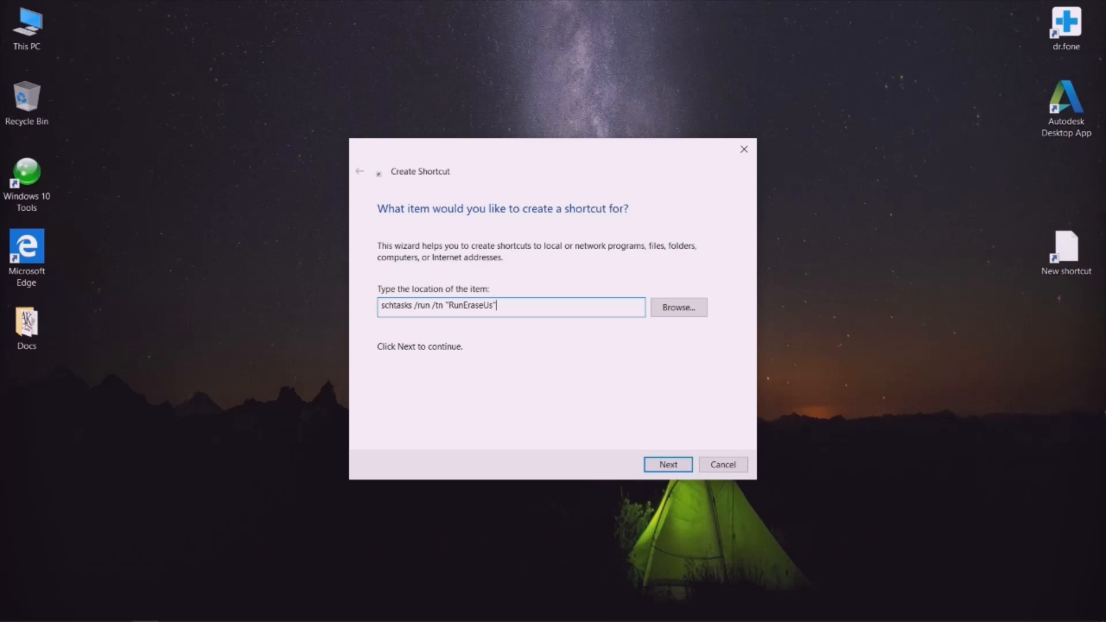
{"action": "left_click", "coordinate": [668, 466]}
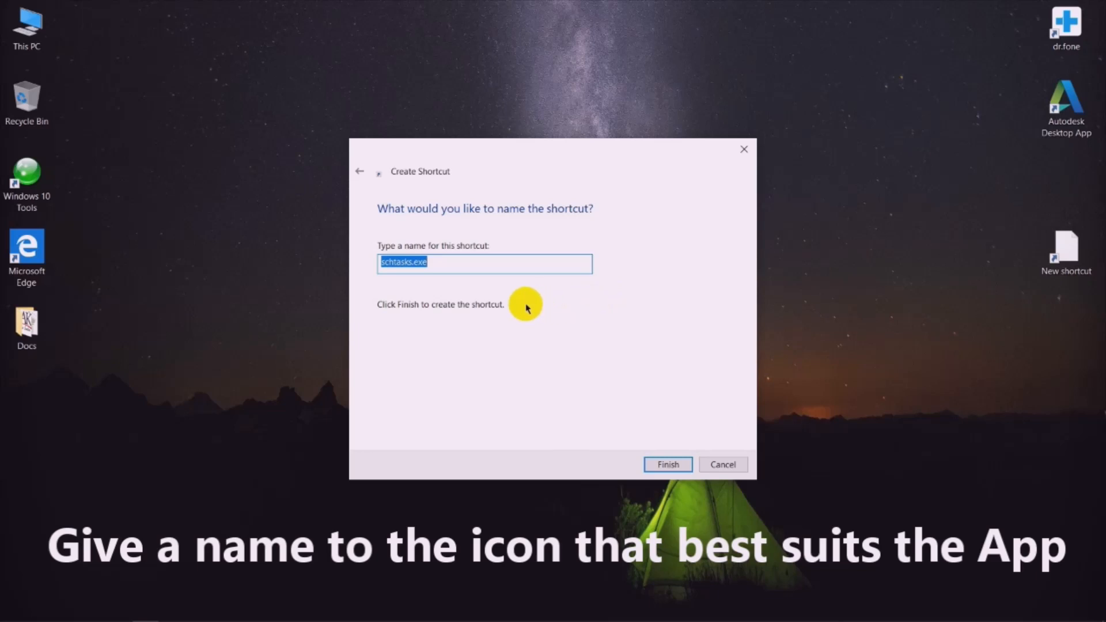
Step: Name the shortcut Run Data Recovery, finish creating it and move its icon to the middle of the desktop
{"action": "type", "text": "Run"}
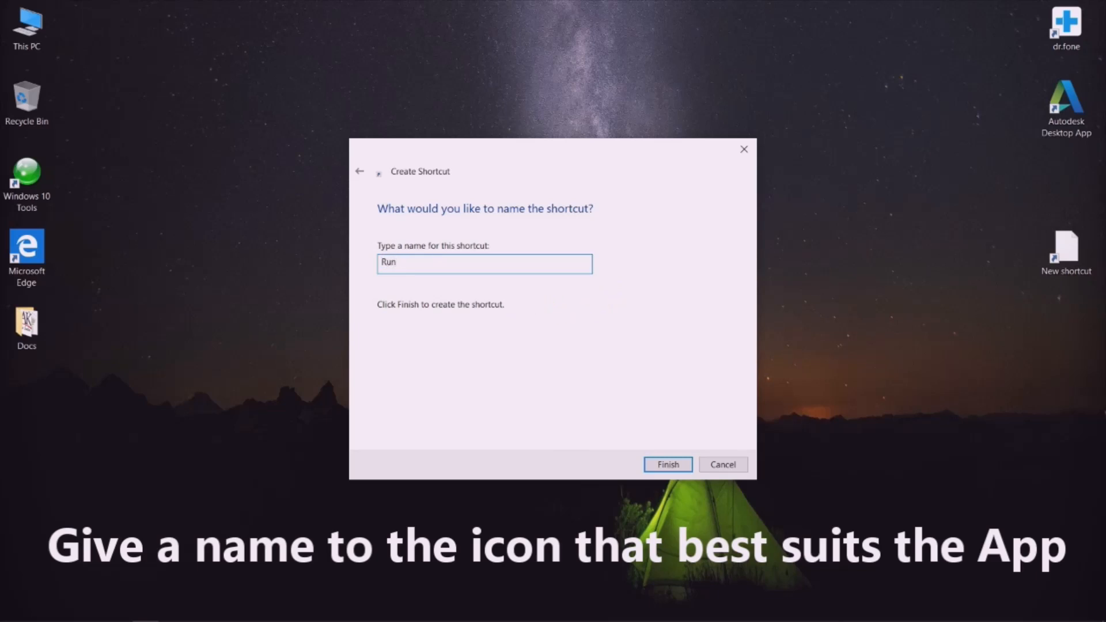
{"action": "type", "text": " Data Recovery"}
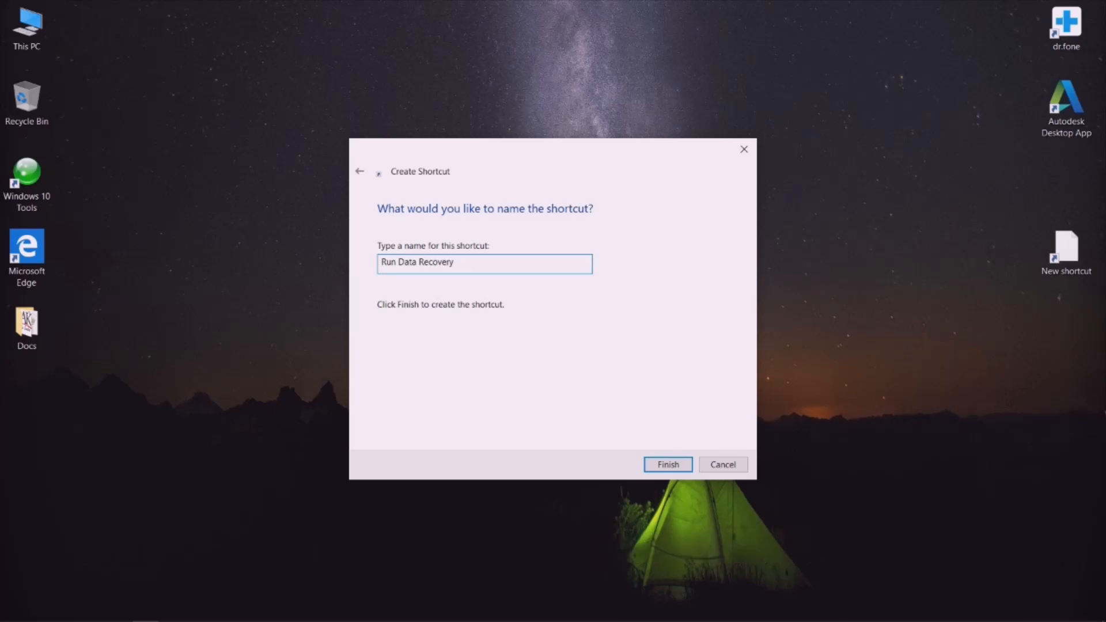
{"action": "left_click", "coordinate": [654, 464]}
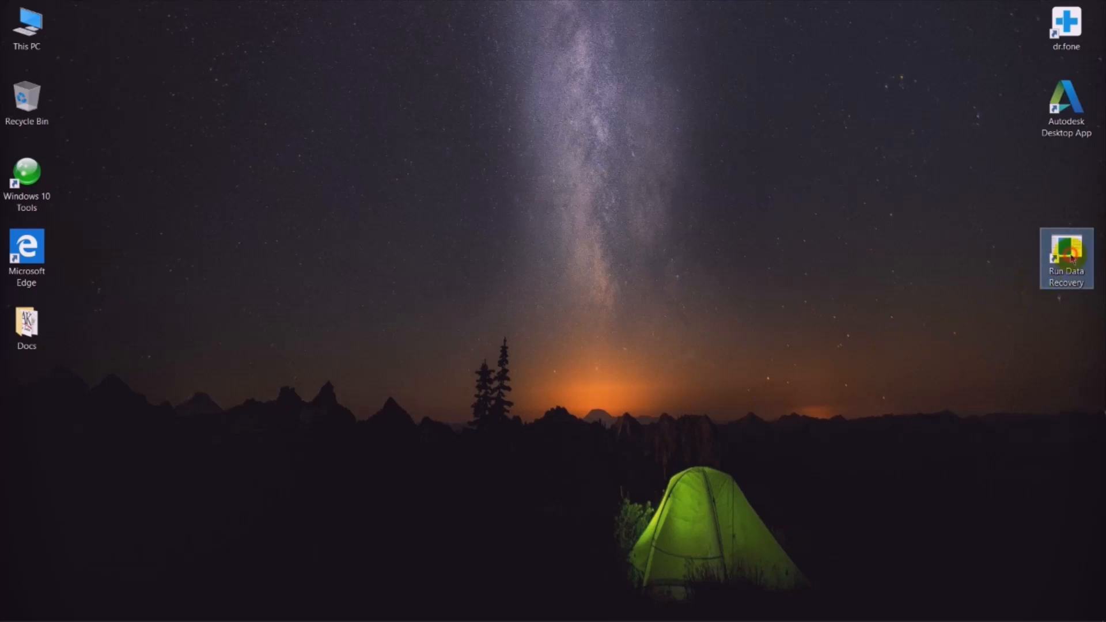
{"action": "left_click_drag", "start_coordinate": [1051, 256], "coordinate": [535, 246]}
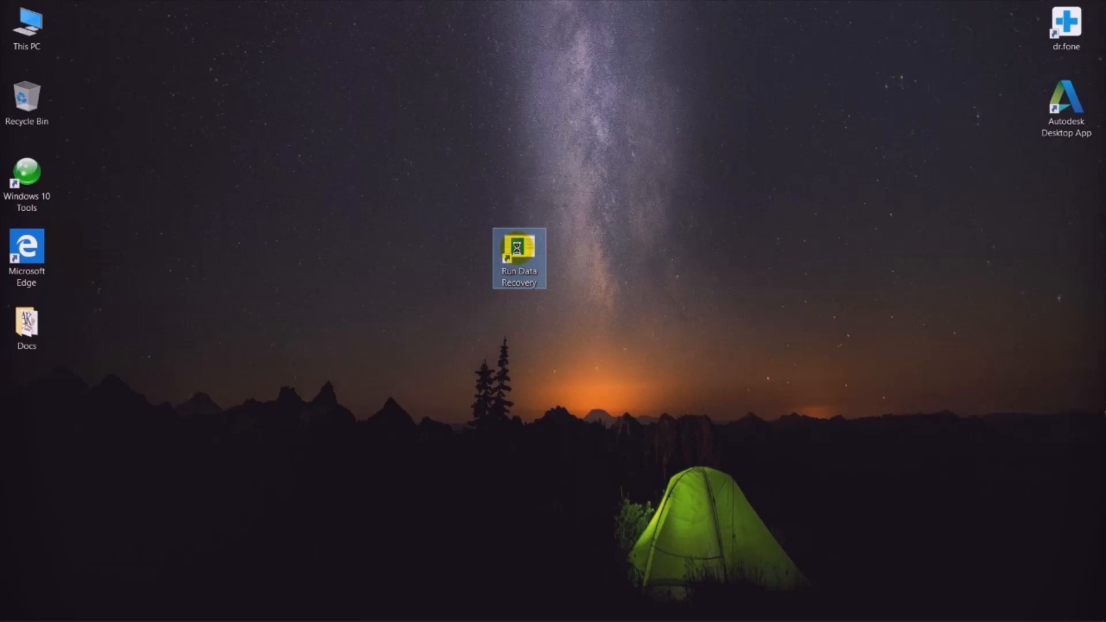
Step: Set the Run Data Recovery shortcut's properties to run in a Minimized window
{"action": "right_click", "coordinate": [519, 252]}
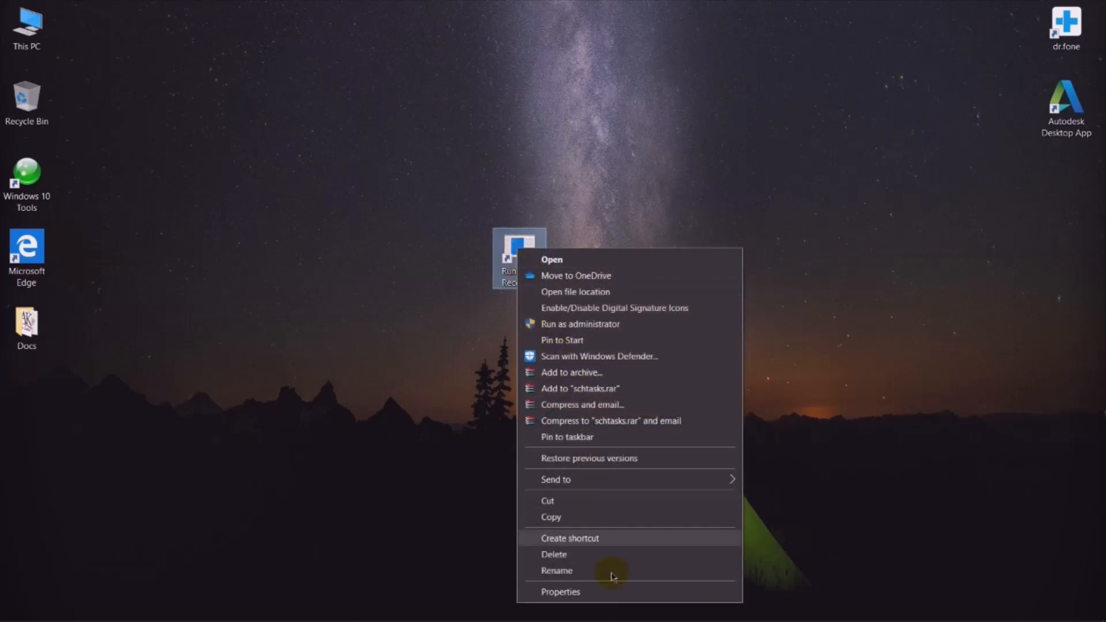
{"action": "left_click", "coordinate": [610, 592]}
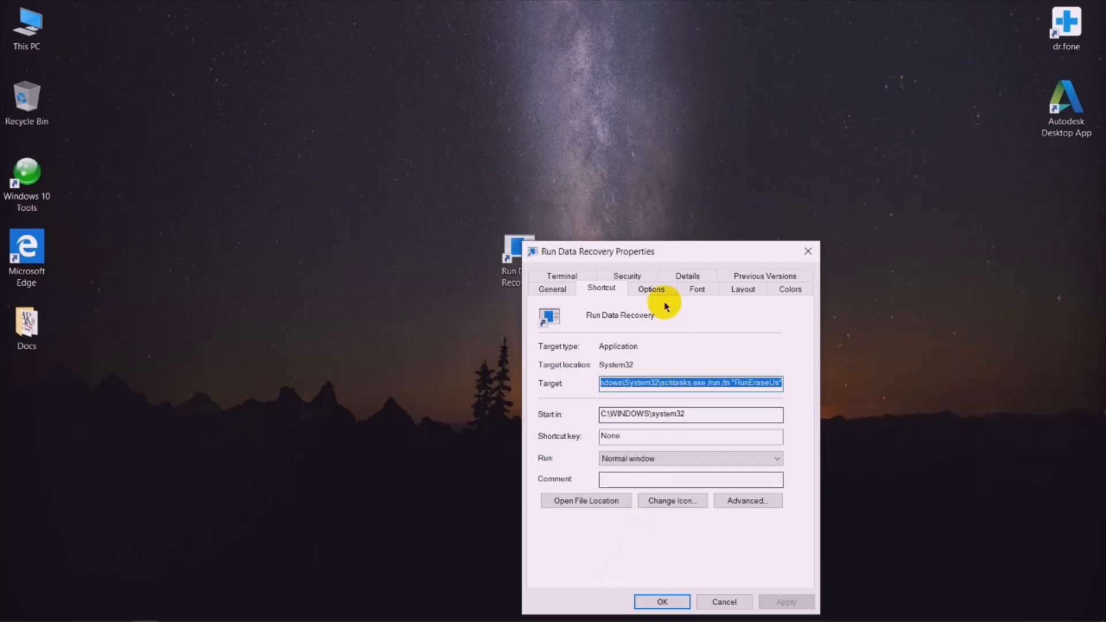
{"action": "left_click_drag", "start_coordinate": [666, 246], "coordinate": [652, 110]}
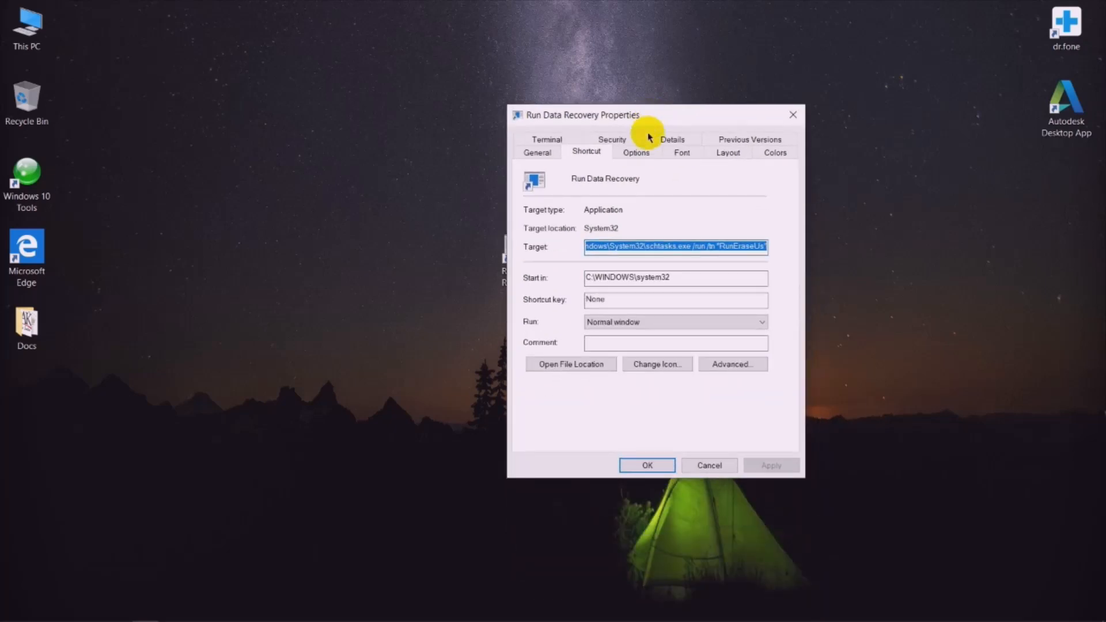
{"action": "left_click", "coordinate": [651, 323]}
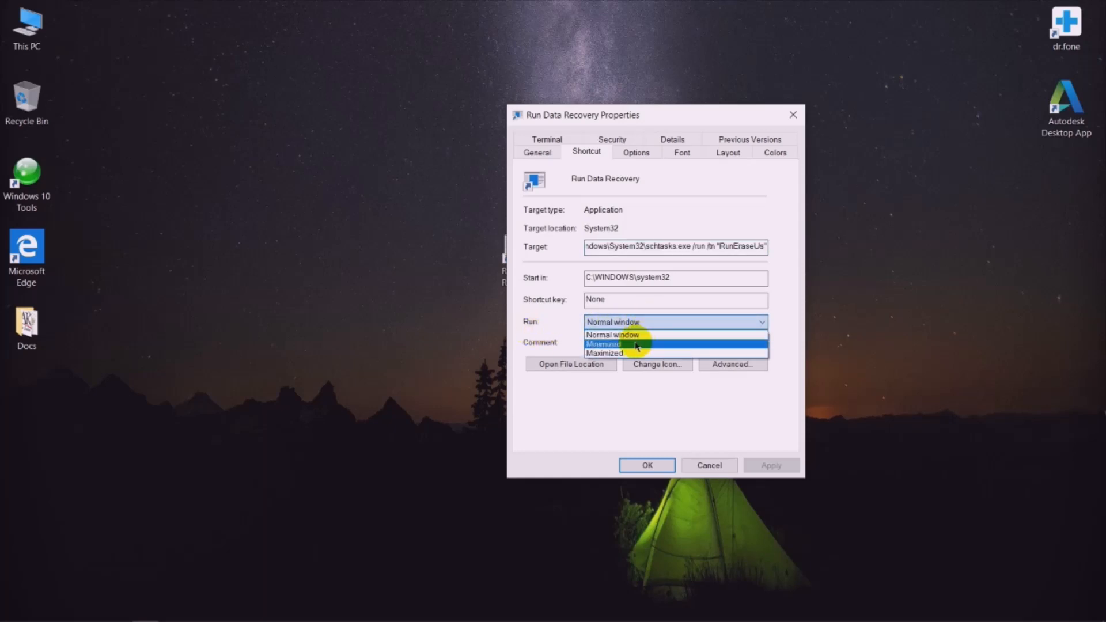
{"action": "left_click", "coordinate": [636, 344]}
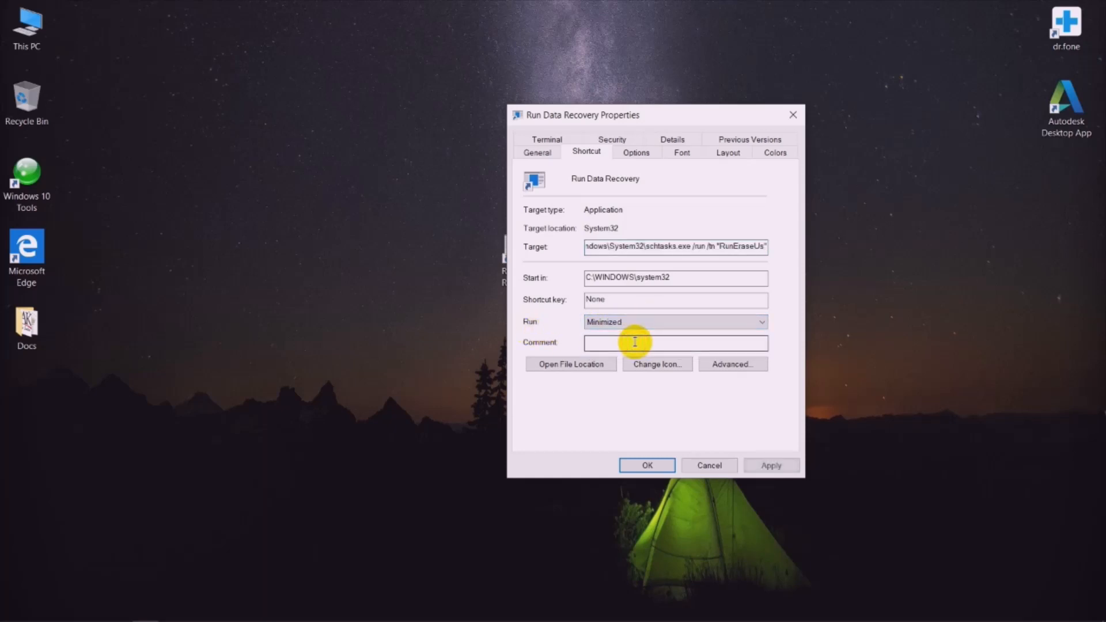
Step: Change the shortcut's icon to the one in DRW.exe from the EaseUS Data Recovery Wizard folder and save the properties
{"action": "left_click", "coordinate": [653, 365]}
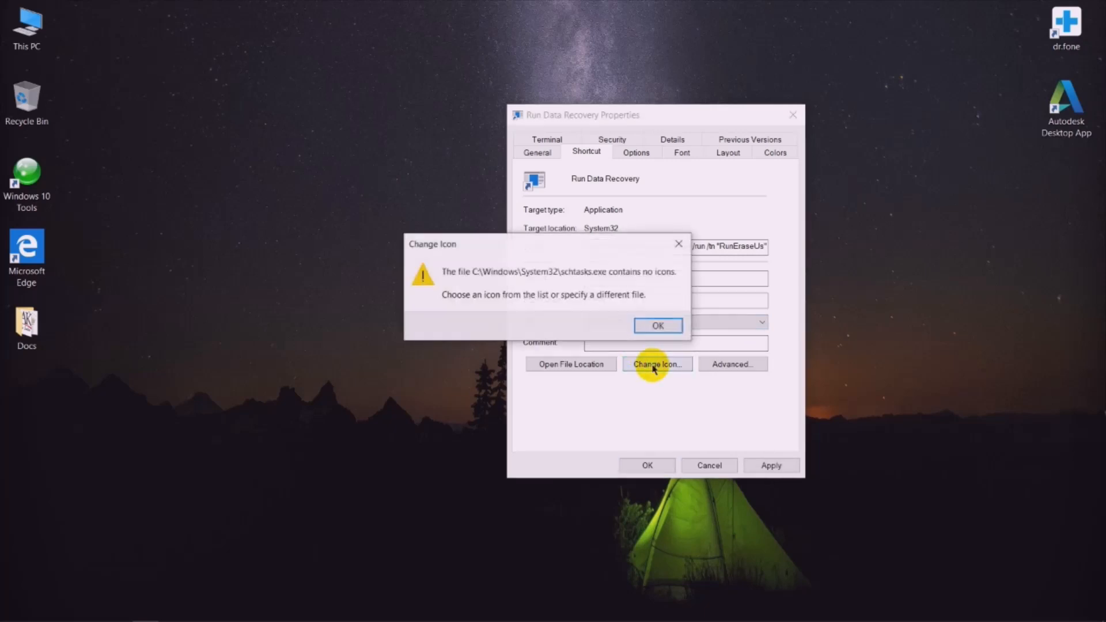
{"action": "left_click", "coordinate": [657, 326]}
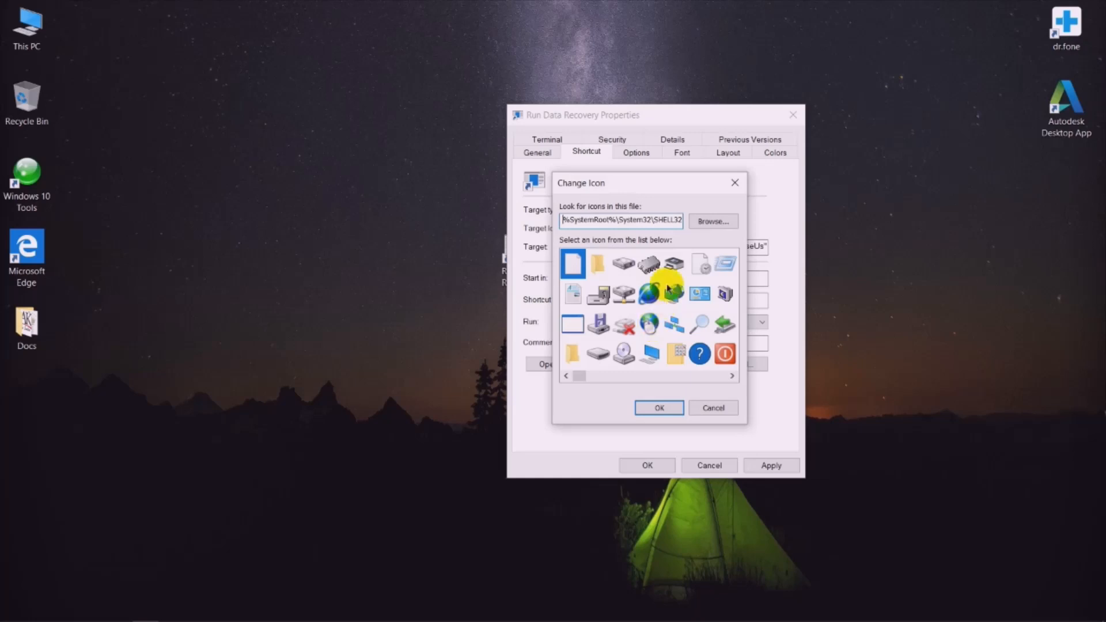
{"action": "left_click", "coordinate": [709, 222]}
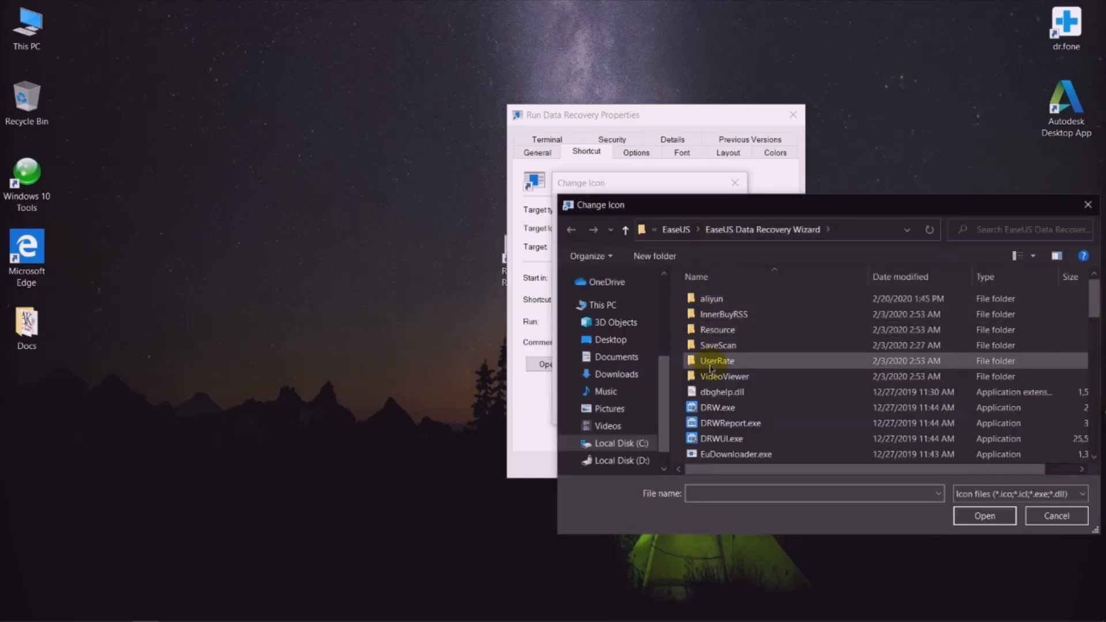
{"action": "left_click", "coordinate": [713, 409]}
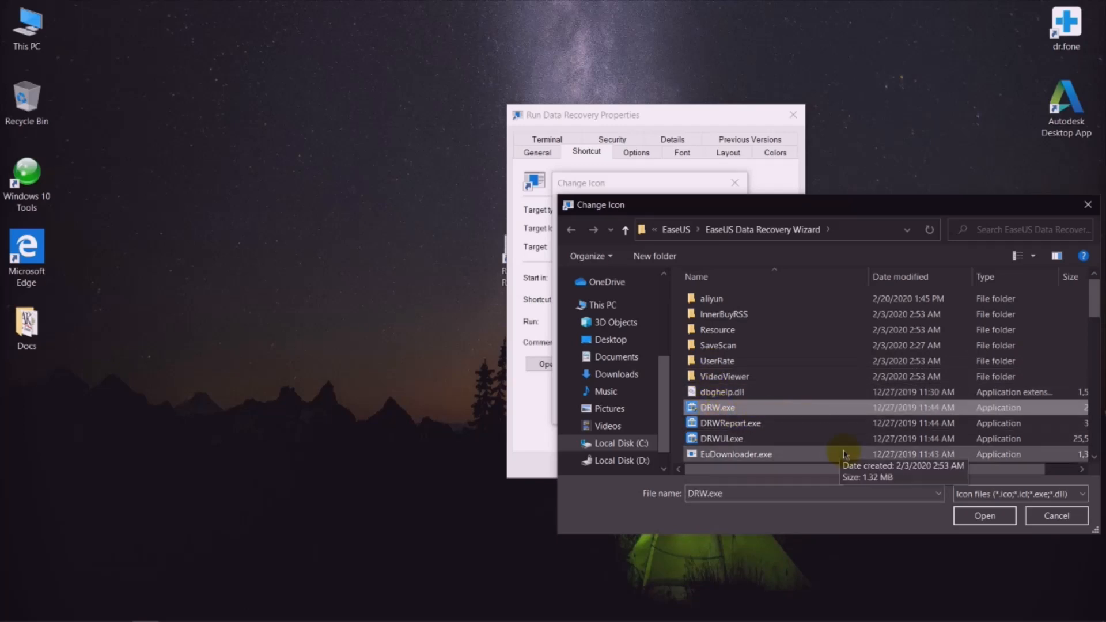
{"action": "left_click", "coordinate": [972, 514]}
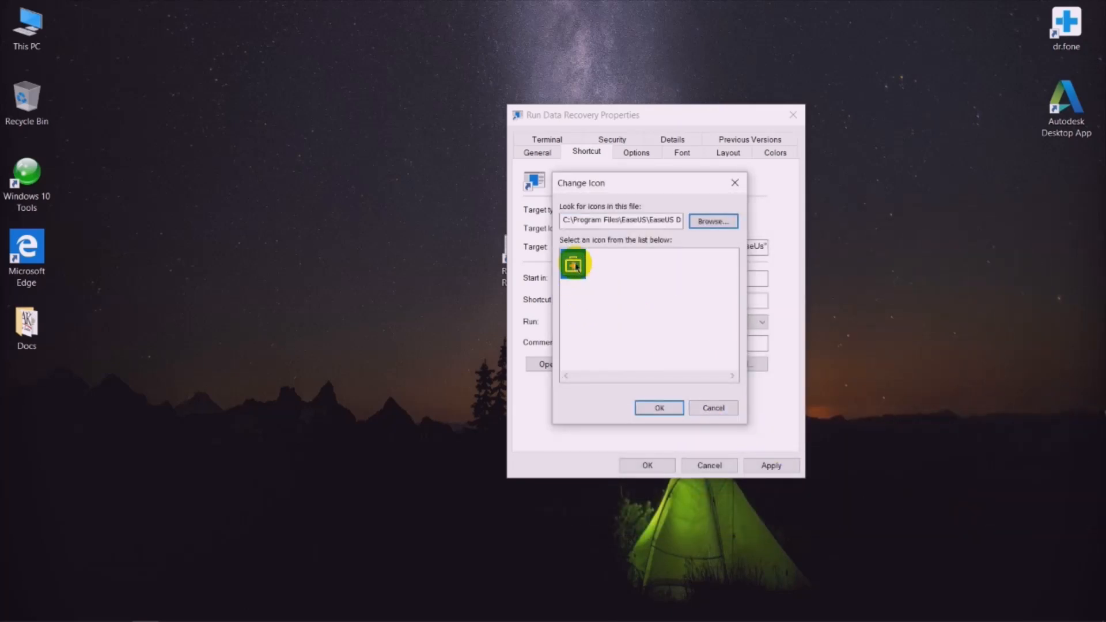
{"action": "left_click", "coordinate": [576, 266]}
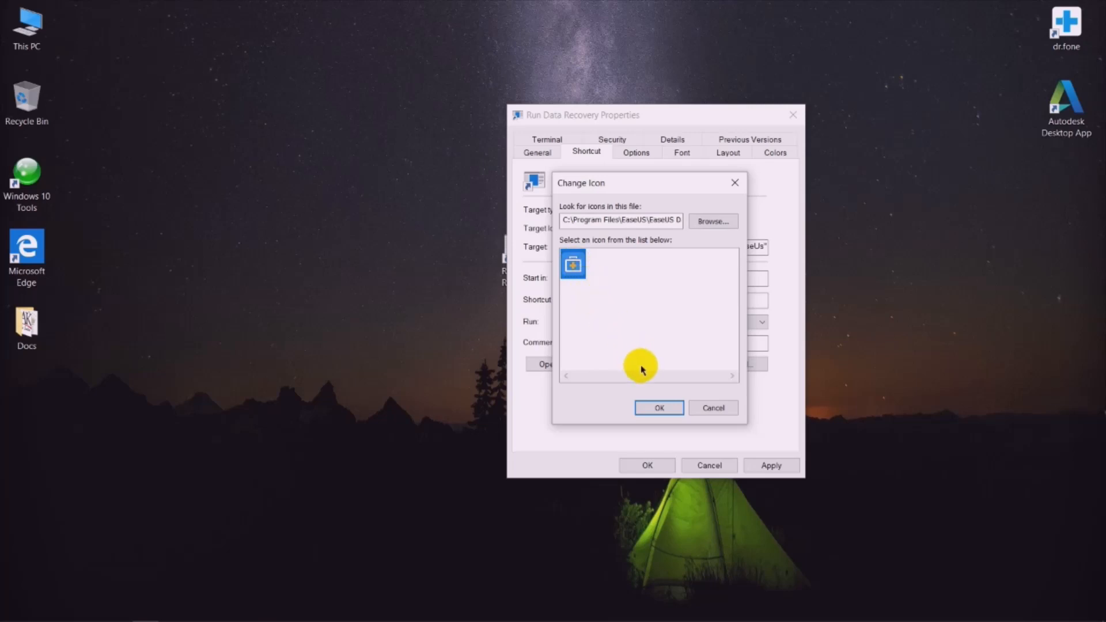
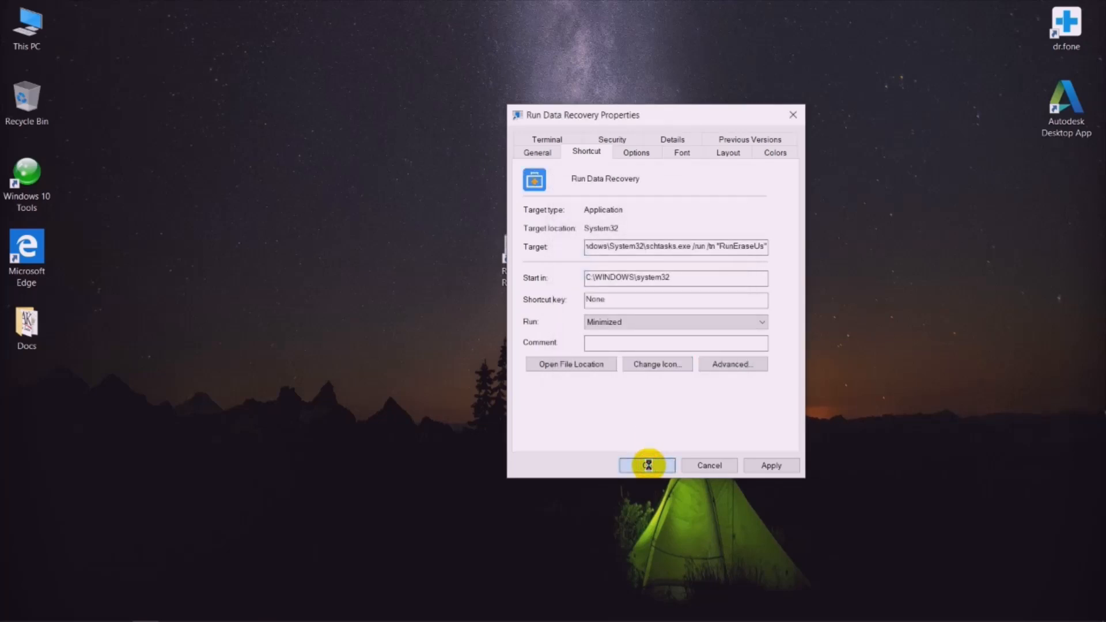
{"action": "left_click", "coordinate": [647, 466]}
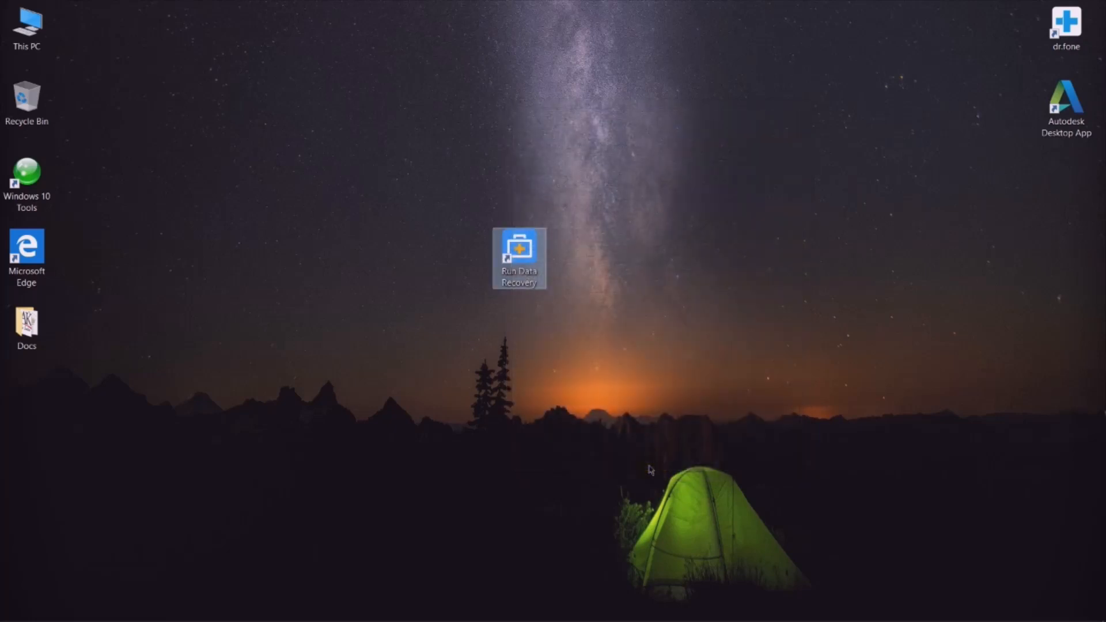